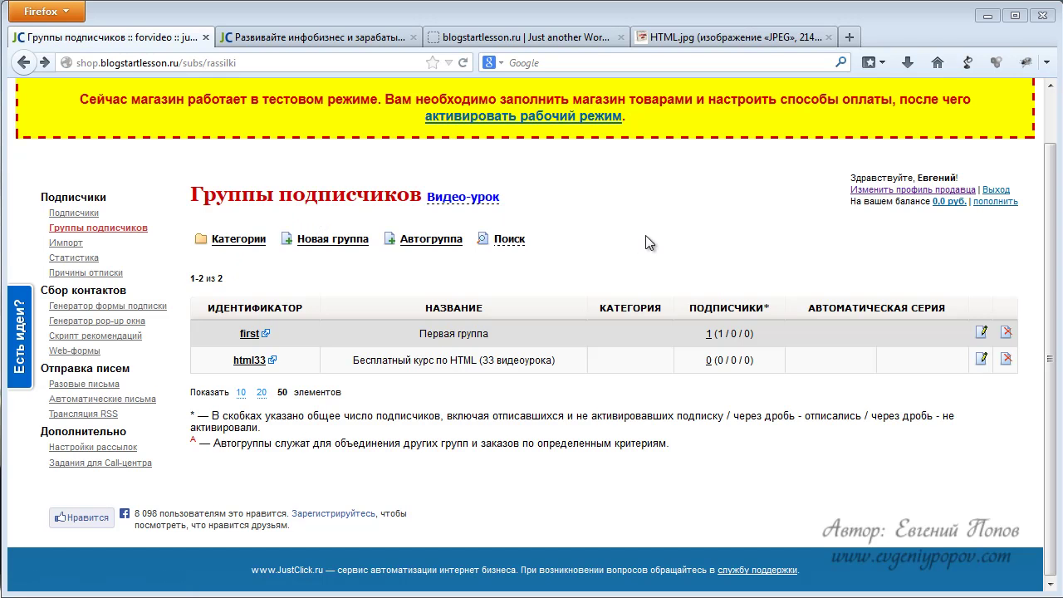
Open the subscription form generator and select the subscriber group "[html33]Бесплатный курс по HTML (33 видеоурока)".
{"action": "left_click", "coordinate": [129, 313]}
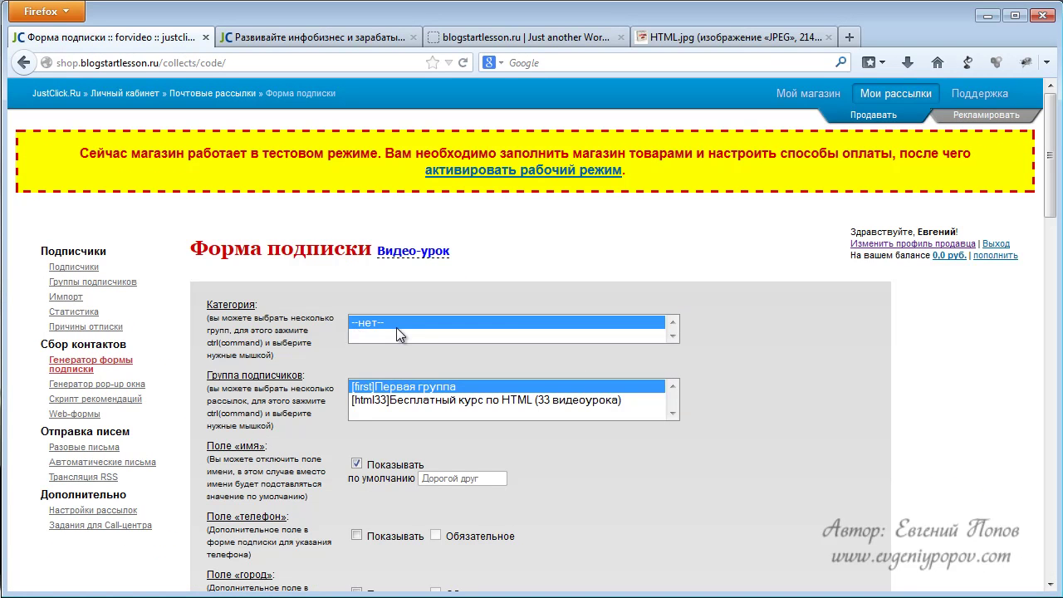
{"action": "scroll", "coordinate": [698, 345], "scroll_direction": "down", "scroll_amount": 2}
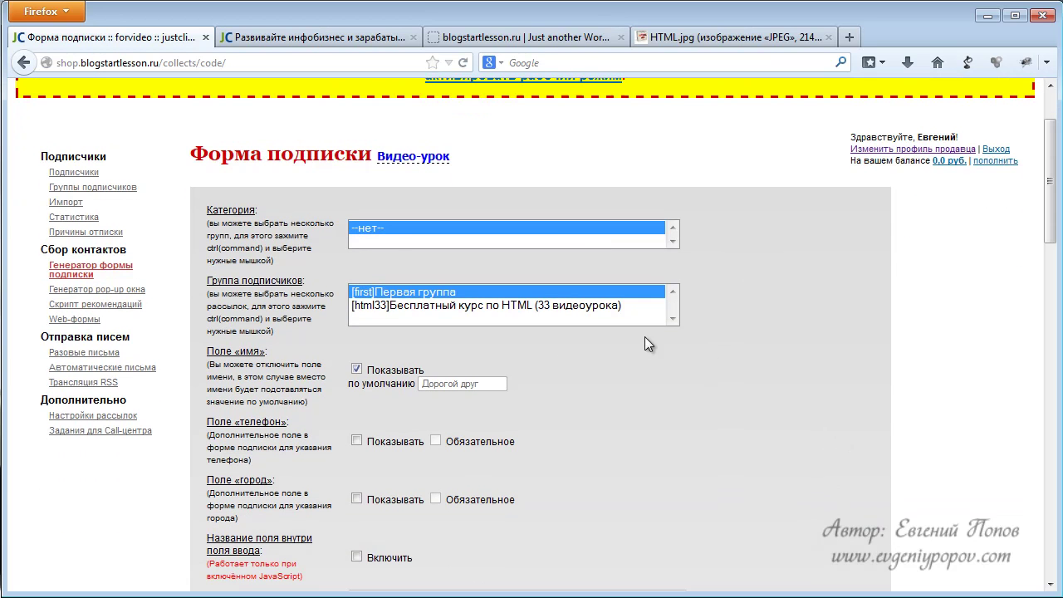
{"action": "left_click", "coordinate": [395, 307]}
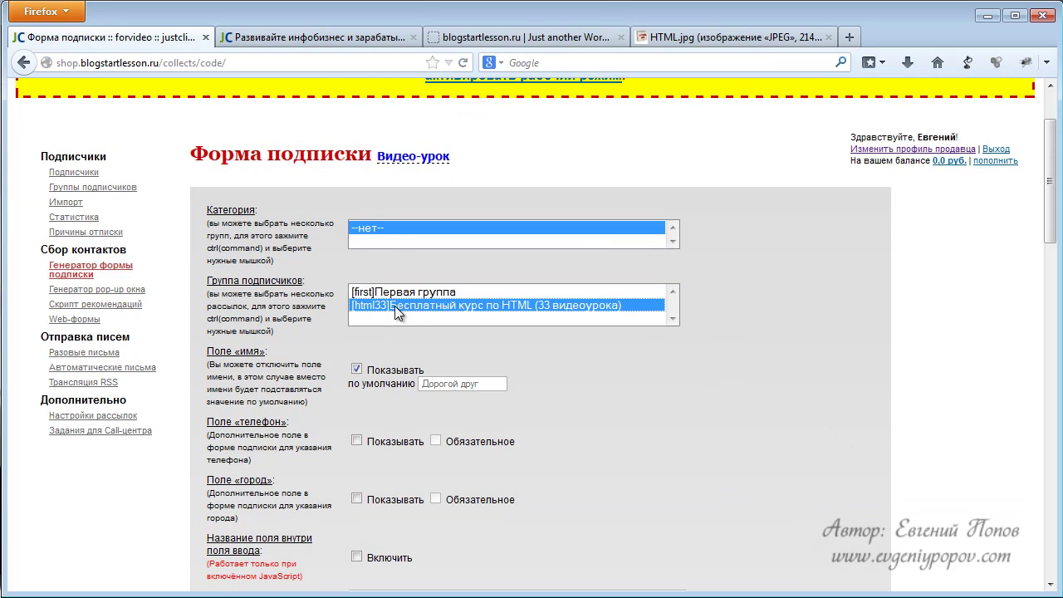
Examine the name and e-mail fields in the subscription form's result preview.
{"action": "scroll", "coordinate": [480, 332], "scroll_direction": "down", "scroll_amount": 2}
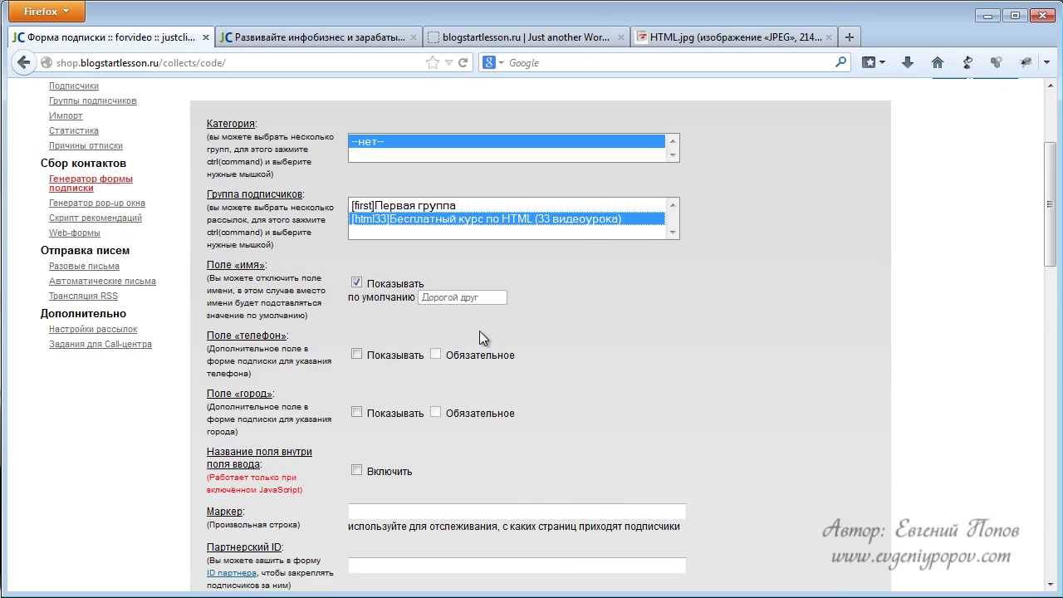
{"action": "scroll", "coordinate": [479, 332], "scroll_direction": "down", "scroll_amount": 2}
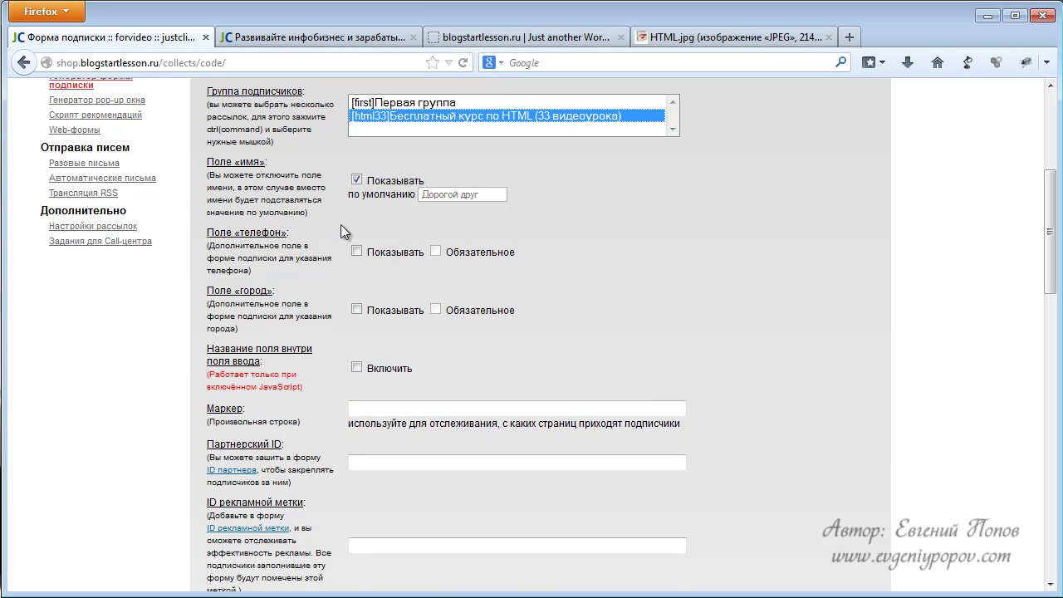
{"action": "scroll", "coordinate": [400, 250], "scroll_direction": "down", "scroll_amount": 14}
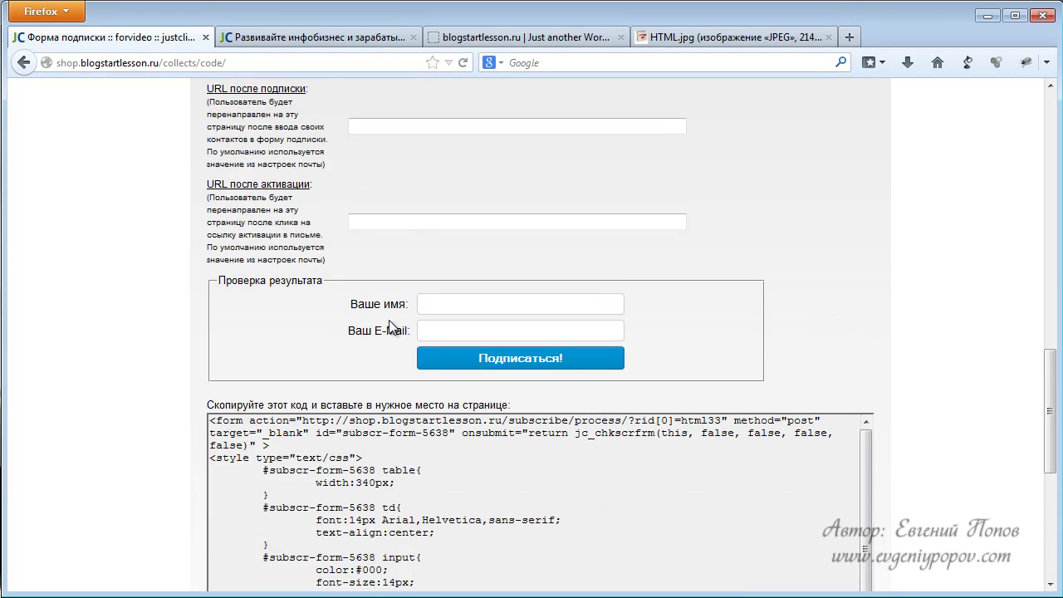
{"action": "left_click_drag", "start_coordinate": [351, 304], "coordinate": [407, 304]}
{"action": "left_click_drag", "start_coordinate": [348, 331], "coordinate": [489, 316]}
{"action": "scroll", "coordinate": [415, 247], "scroll_direction": "up", "scroll_amount": 3}
{"action": "scroll", "coordinate": [416, 246], "scroll_direction": "up", "scroll_amount": 10}
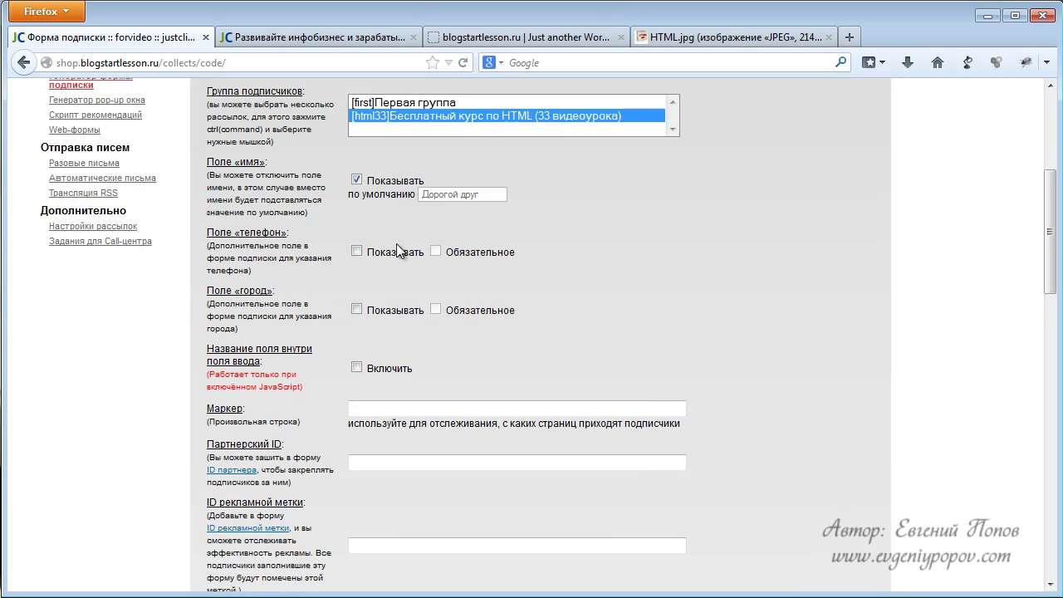
Hide the name field in the form and select its default value "Дорогой друг".
{"action": "left_click", "coordinate": [358, 181]}
{"action": "left_click", "coordinate": [488, 194]}
{"action": "left_click_drag", "start_coordinate": [490, 195], "coordinate": [422, 194]}
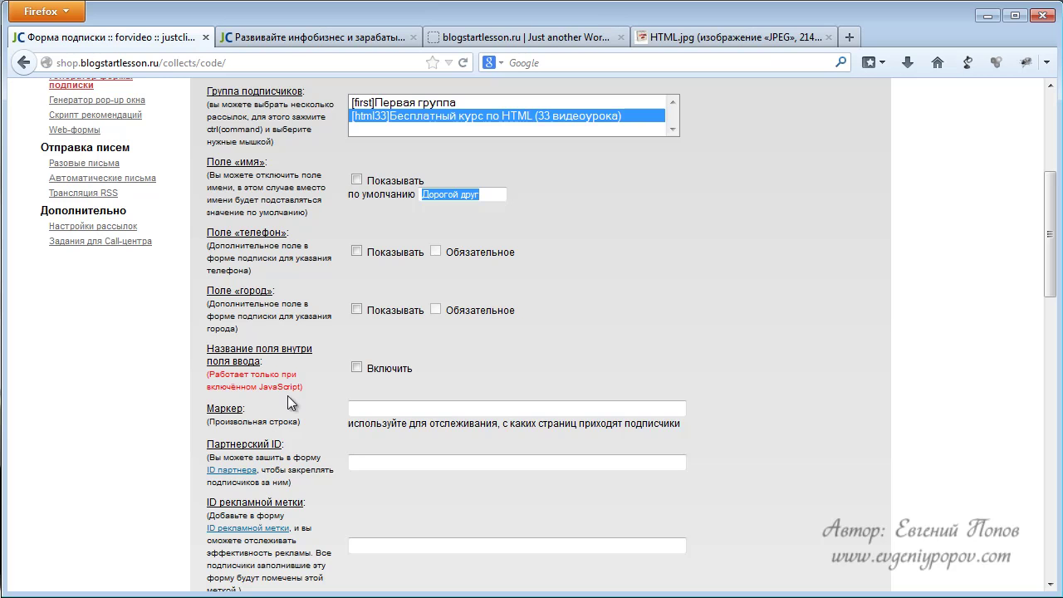
Set the form's tracking marker to "page1".
{"action": "scroll", "coordinate": [297, 346], "scroll_direction": "down", "scroll_amount": 1}
{"action": "scroll", "coordinate": [297, 346], "scroll_direction": "down", "scroll_amount": 2}
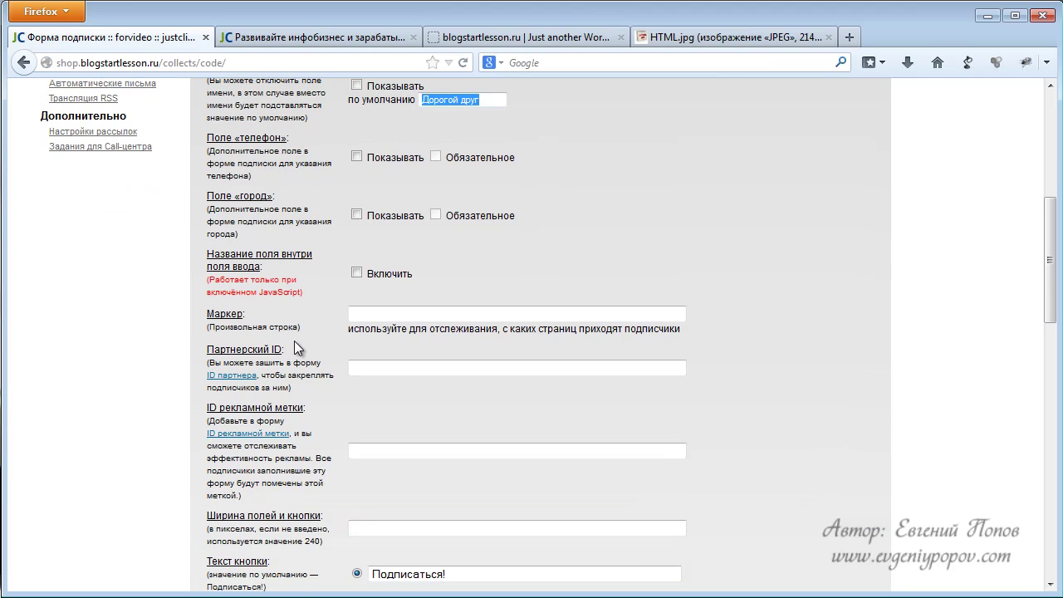
{"action": "scroll", "coordinate": [294, 340], "scroll_direction": "down", "scroll_amount": 2}
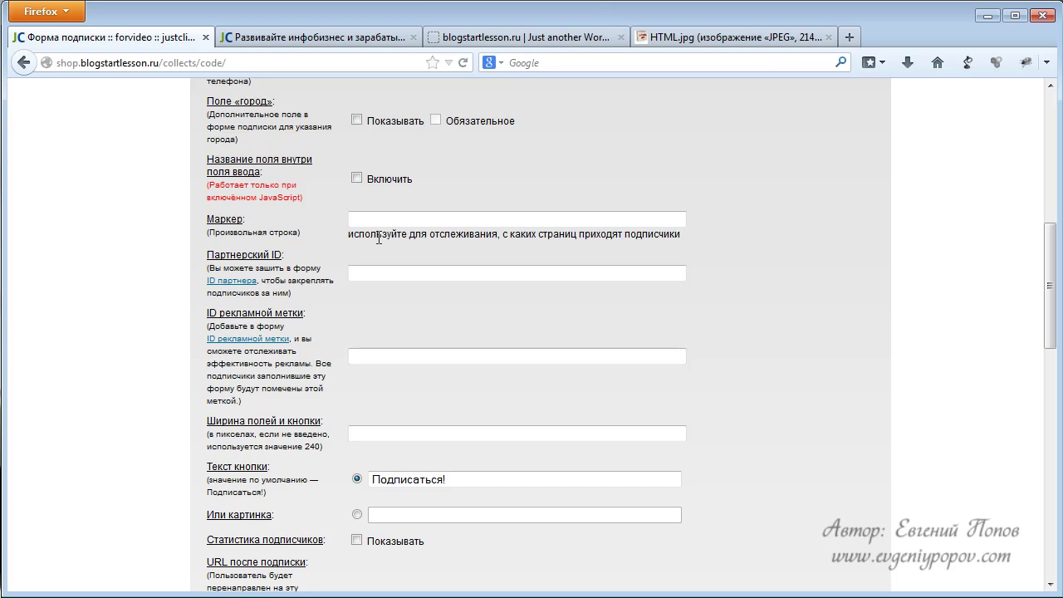
{"action": "left_click", "coordinate": [359, 222]}
{"action": "type", "text": "page1"}
{"action": "double_click", "coordinate": [384, 219]}
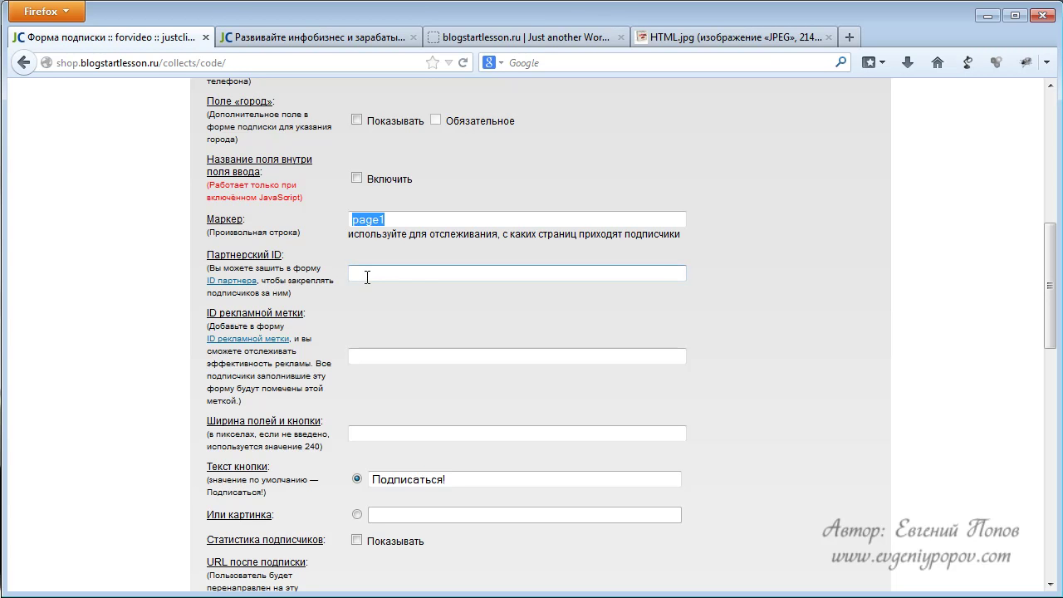
Set the width of the form's fields and button to 210 pixels, after trying 300.
{"action": "scroll", "coordinate": [366, 274], "scroll_direction": "down", "scroll_amount": 2}
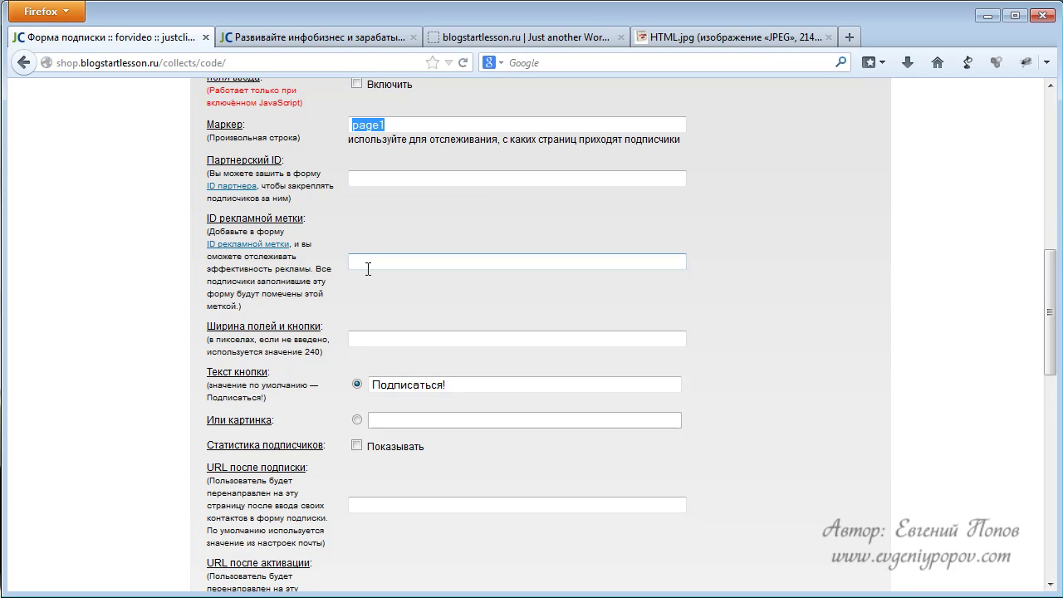
{"action": "scroll", "coordinate": [378, 257], "scroll_direction": "down", "scroll_amount": 2}
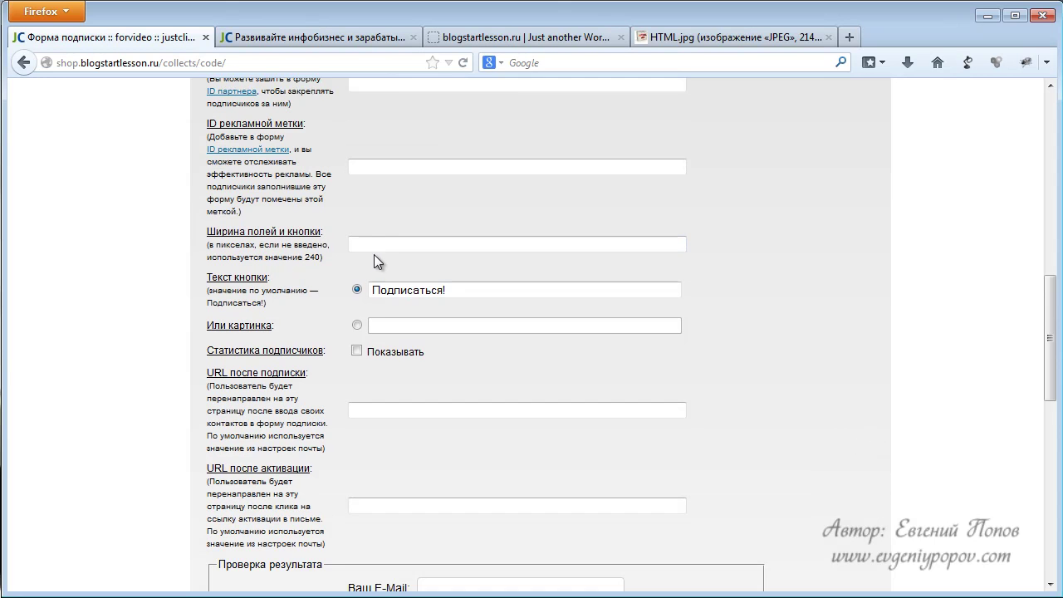
{"action": "scroll", "coordinate": [374, 254], "scroll_direction": "down", "scroll_amount": 2}
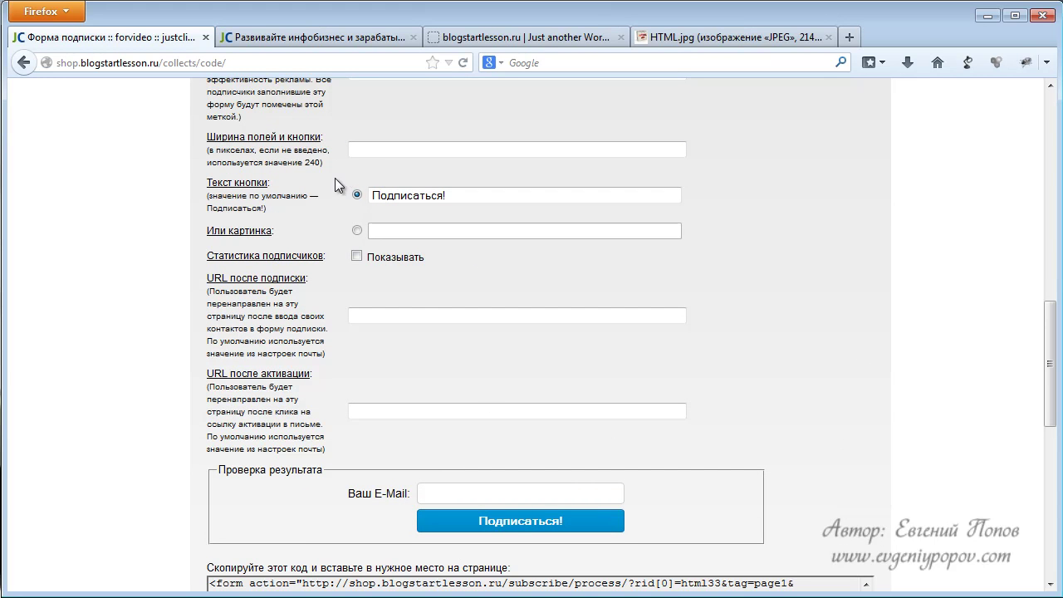
{"action": "left_click", "coordinate": [360, 150]}
{"action": "type", "text": "300"}
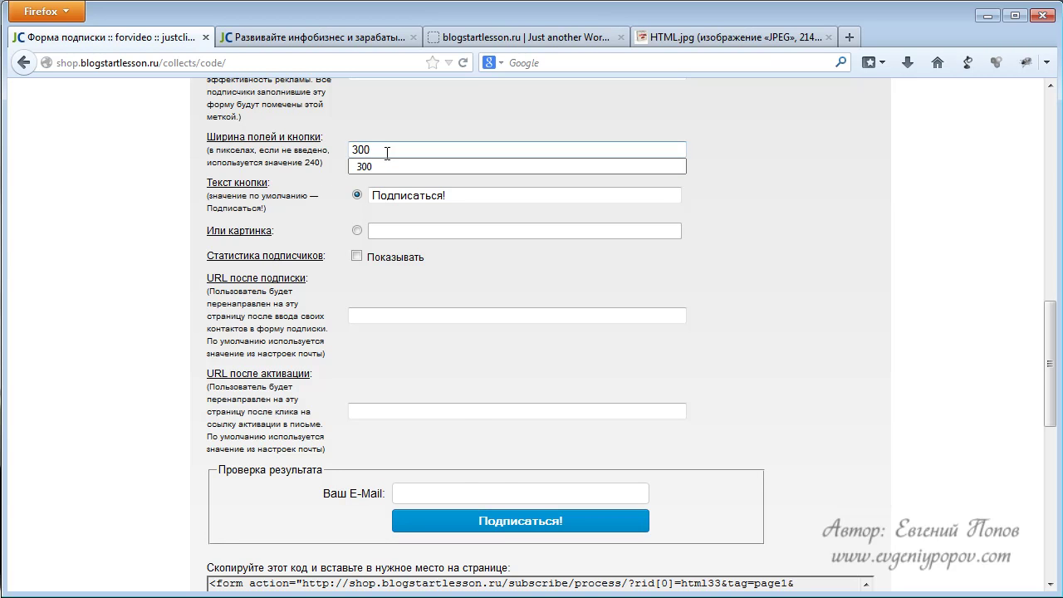
{"action": "key", "text": "BackSpace"}
{"action": "key", "text": "BackSpace"}
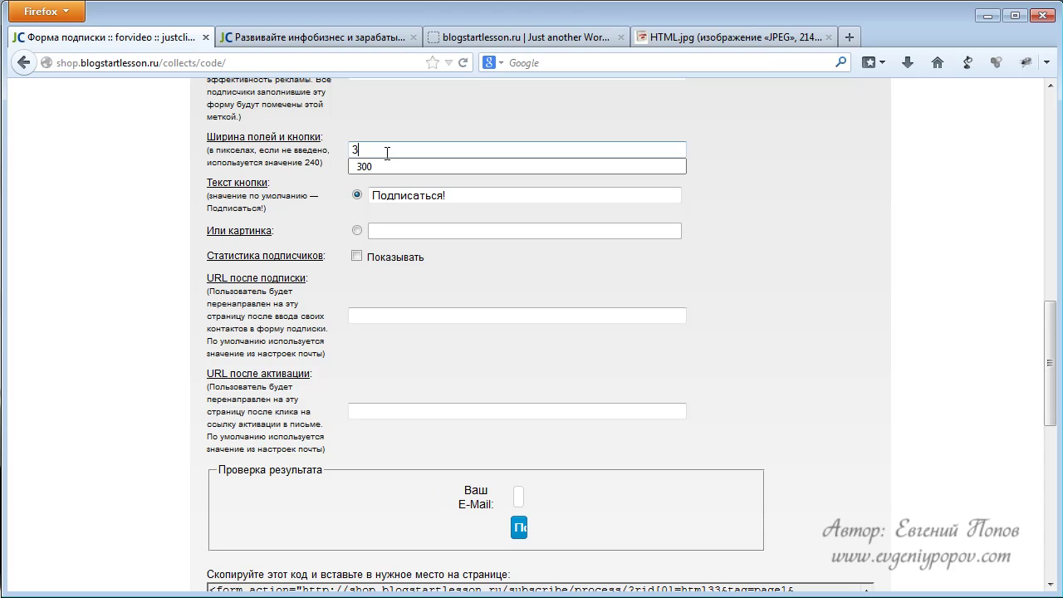
{"action": "key", "text": "BackSpace"}
{"action": "type", "text": "210"}
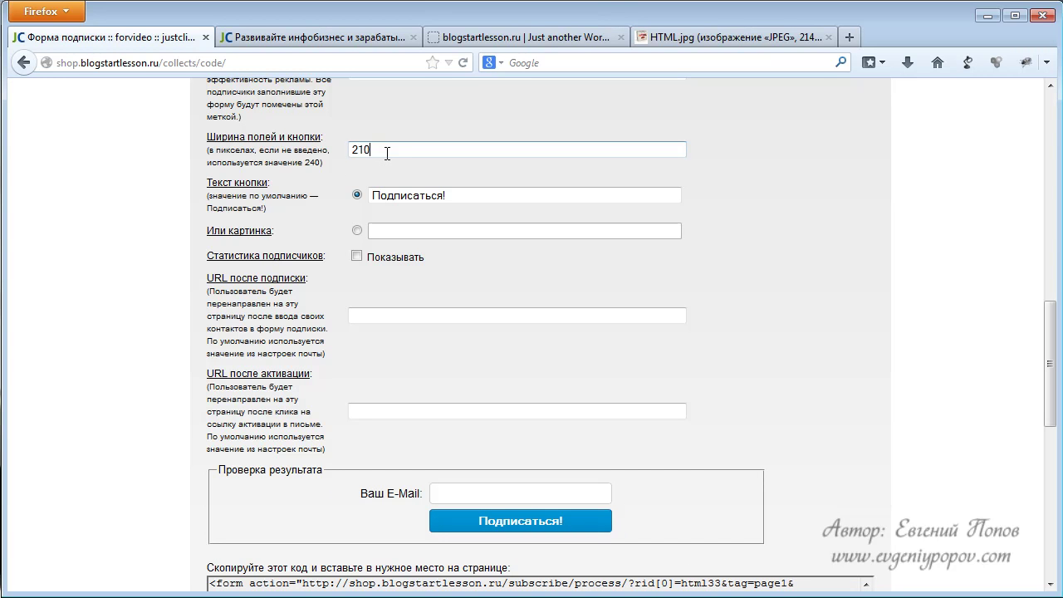
Replace the subscription button's text with "Забрать 33 урока".
{"action": "left_click", "coordinate": [446, 196]}
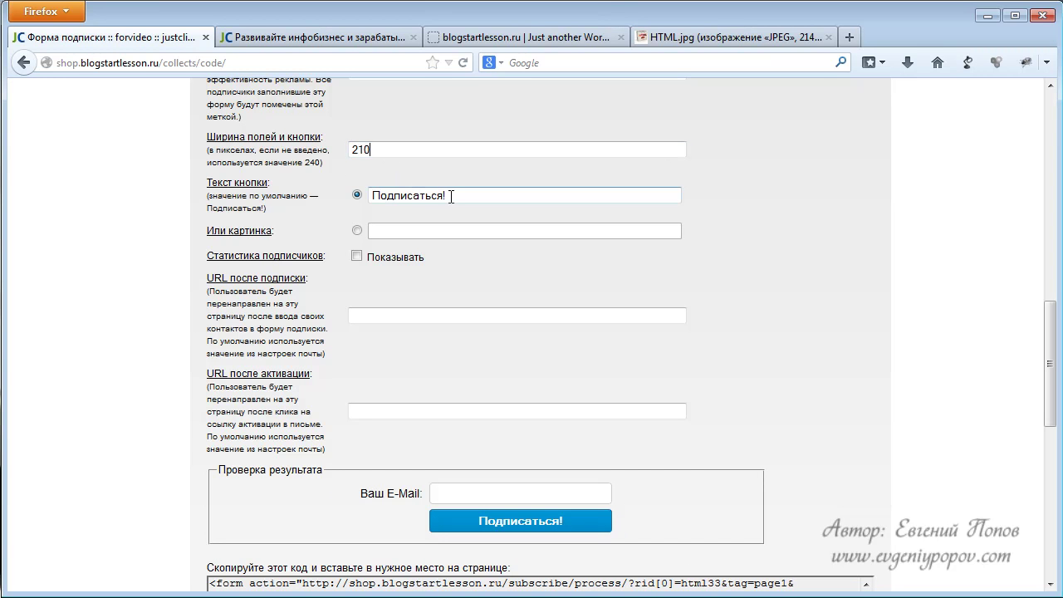
{"action": "left_click_drag", "start_coordinate": [446, 197], "coordinate": [363, 188]}
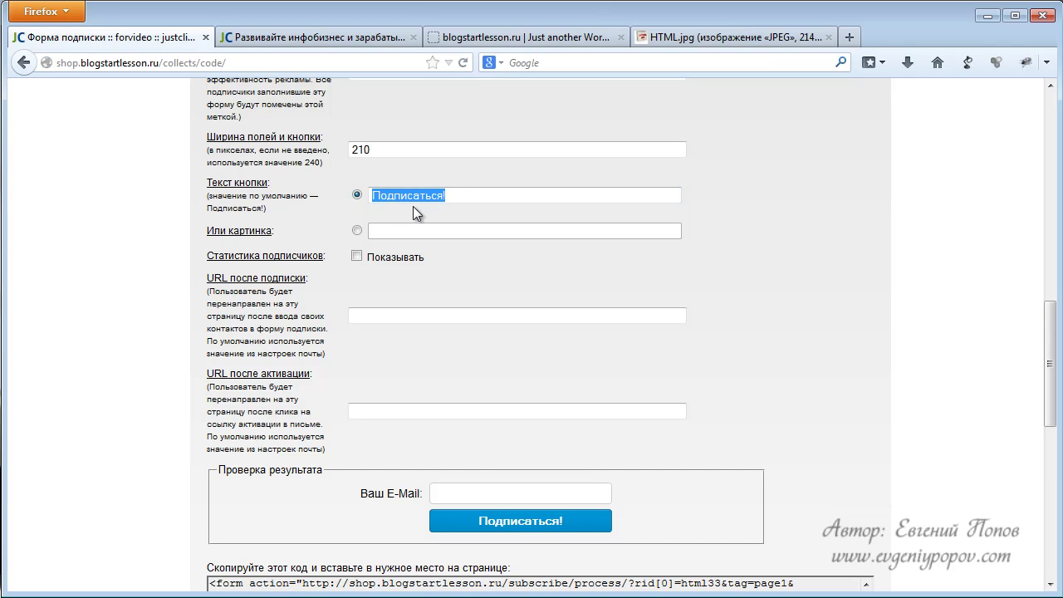
{"action": "type", "text": "Забрать 33 урока"}
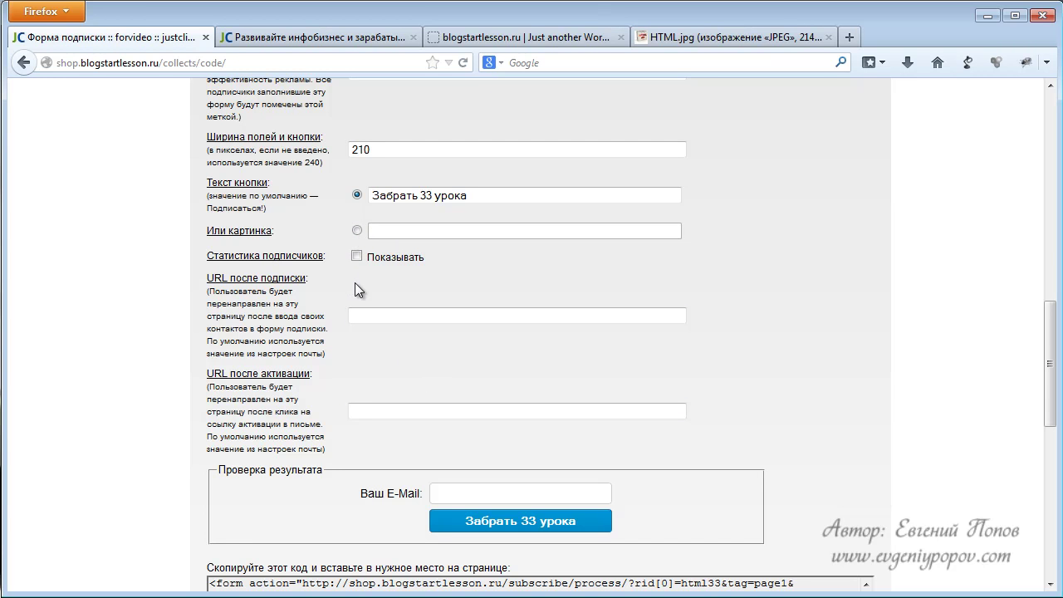
Try displaying the subscriber statistics in the form preview, and turn them off again.
{"action": "left_click", "coordinate": [357, 257]}
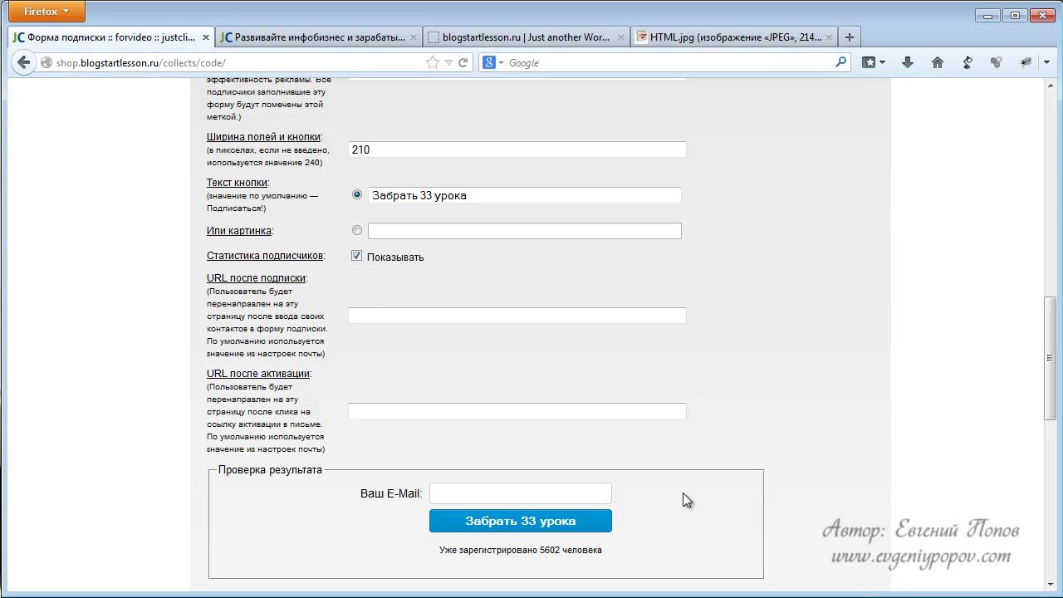
{"action": "scroll", "coordinate": [640, 362], "scroll_direction": "down", "scroll_amount": 2}
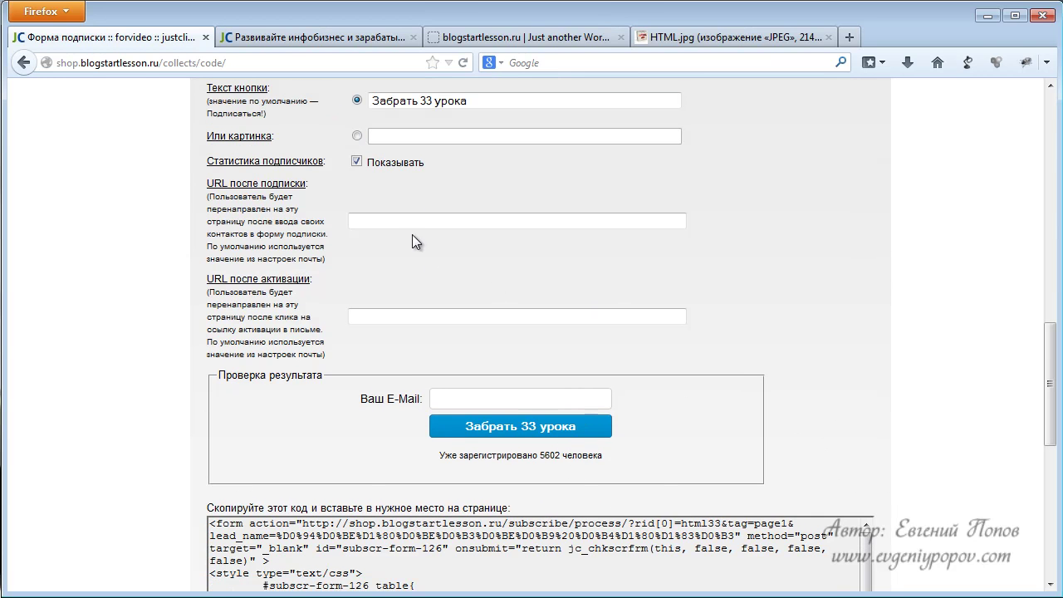
{"action": "left_click", "coordinate": [357, 162]}
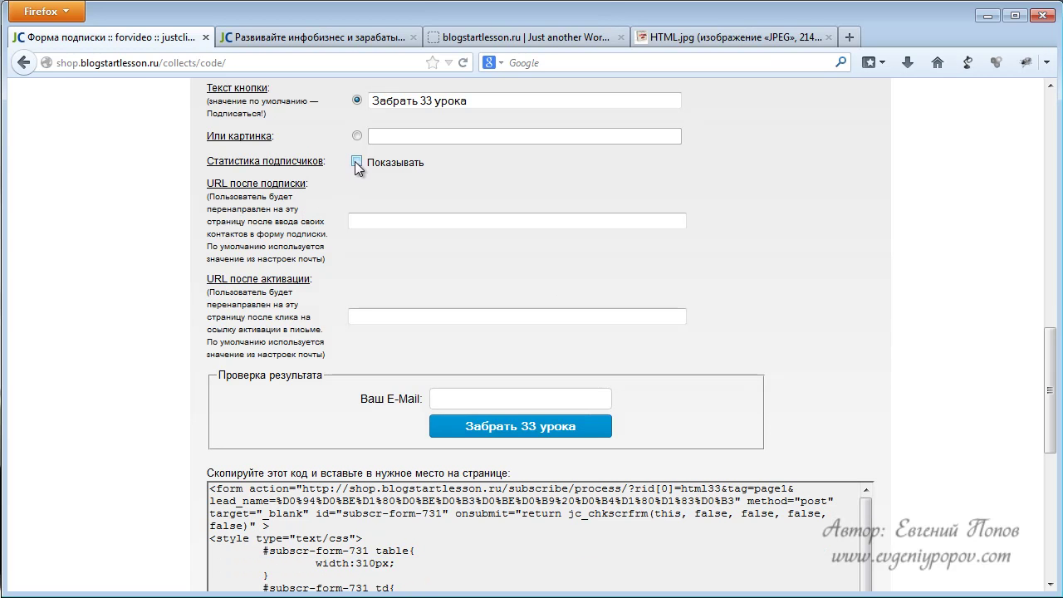
Turn the name field back on for the subscription form and check the form preview.
{"action": "left_click", "coordinate": [375, 224]}
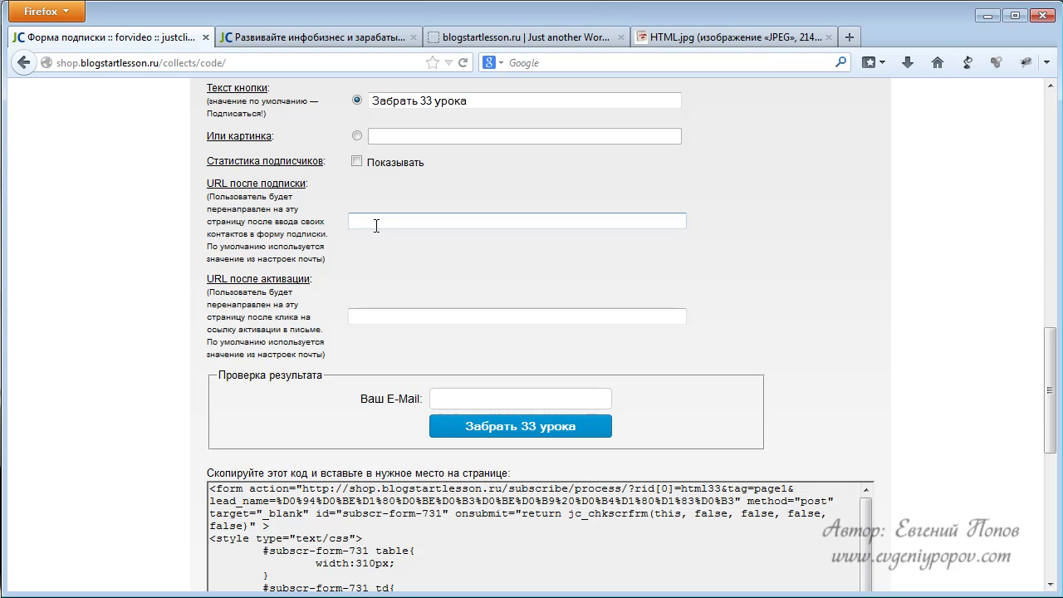
{"action": "left_click", "coordinate": [366, 258]}
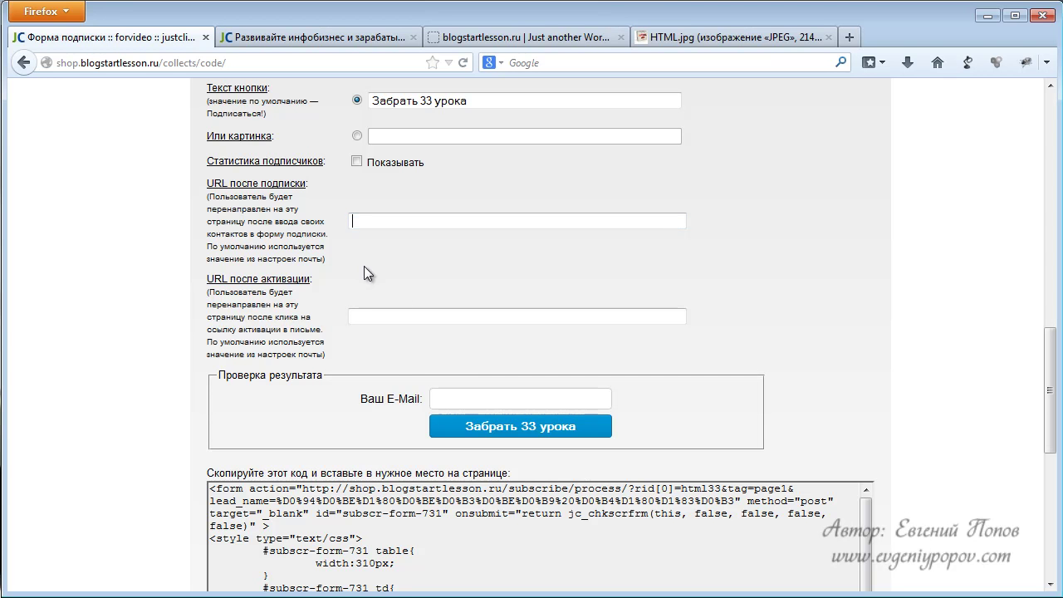
{"action": "scroll", "coordinate": [498, 324], "scroll_direction": "up", "scroll_amount": 5}
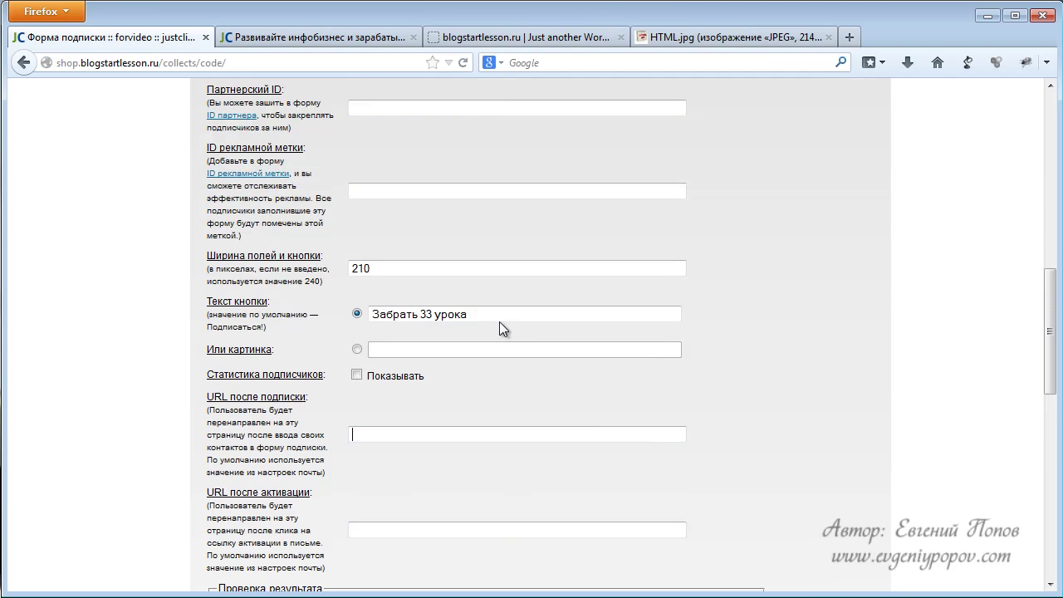
{"action": "scroll", "coordinate": [357, 195], "scroll_direction": "up", "scroll_amount": 3}
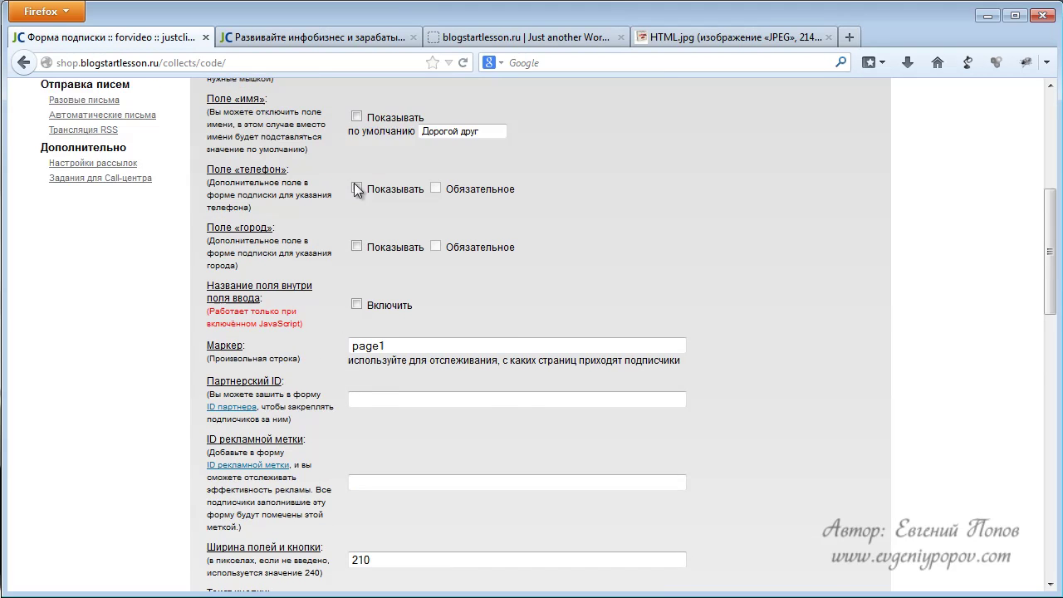
{"action": "scroll", "coordinate": [413, 279], "scroll_direction": "down", "scroll_amount": 10}
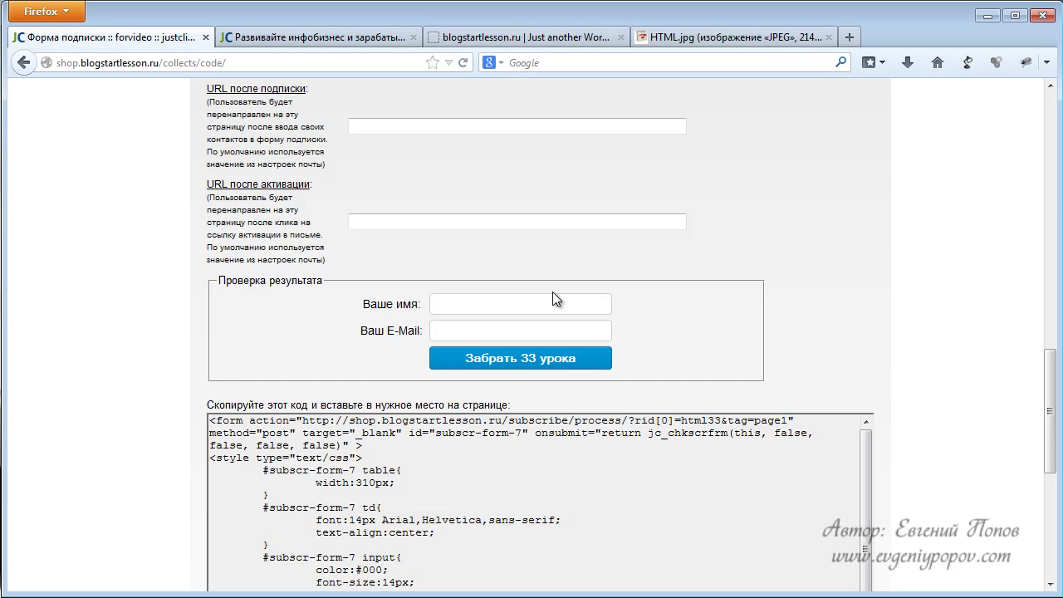
{"action": "scroll", "coordinate": [467, 285], "scroll_direction": "up", "scroll_amount": 1}
{"action": "scroll", "coordinate": [467, 285], "scroll_direction": "up", "scroll_amount": 1}
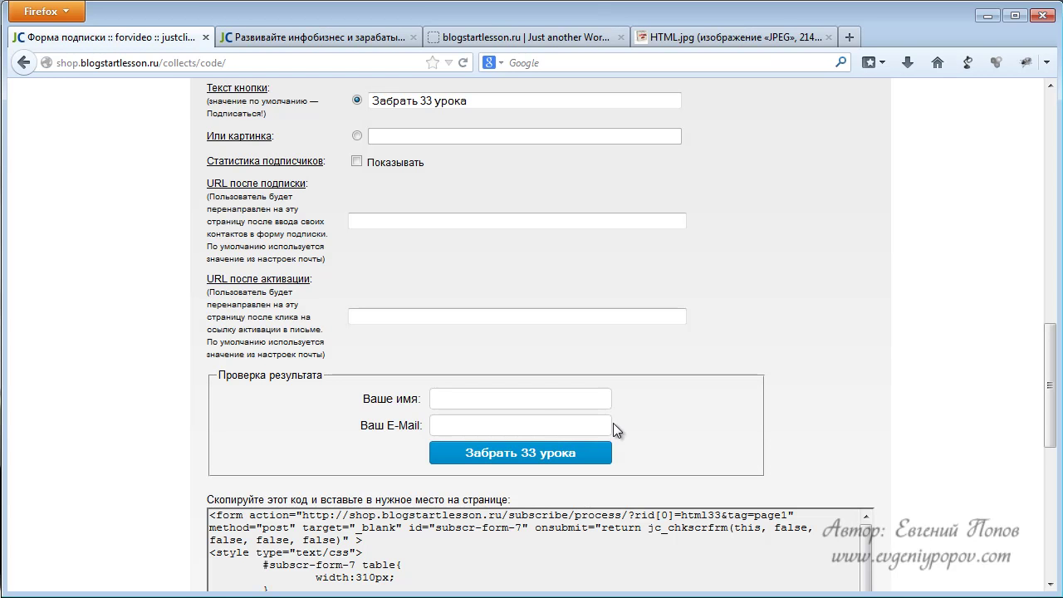
Switch to the blogstartlesson.ru WordPress site and add a new page titled "Активация подписки".
{"action": "left_click", "coordinate": [375, 225]}
{"action": "left_click", "coordinate": [467, 38]}
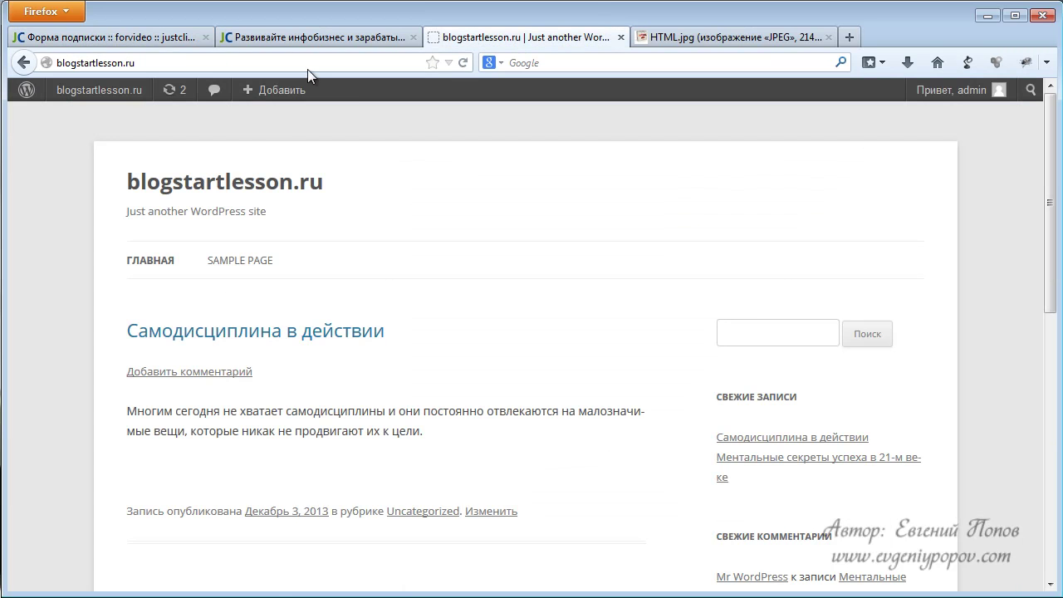
{"action": "mouse_move", "coordinate": [268, 88]}
{"action": "left_click", "coordinate": [267, 164]}
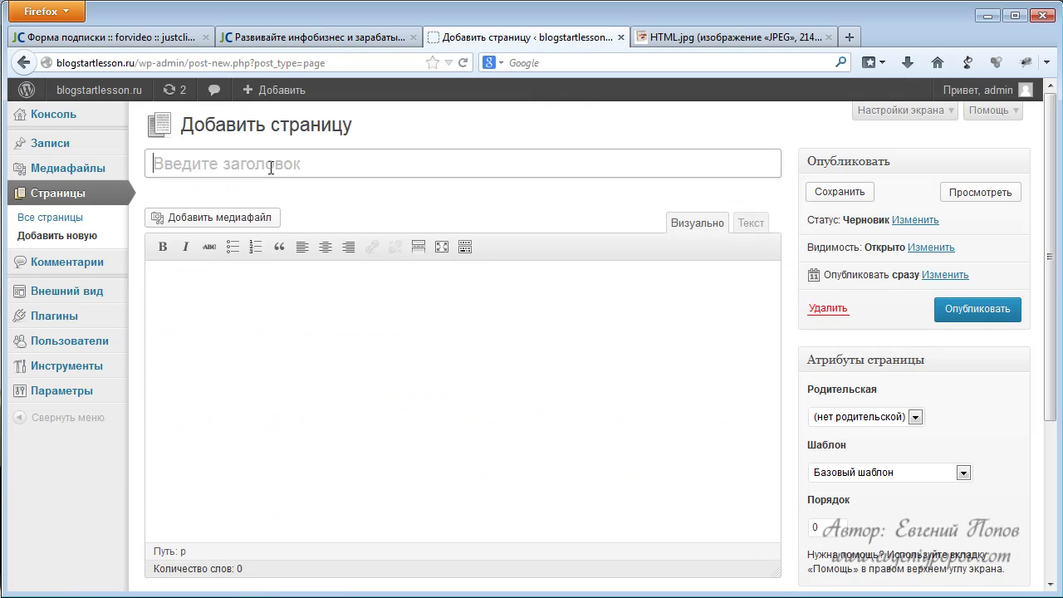
{"action": "left_click", "coordinate": [271, 168]}
{"action": "type", "text": "Активация подписки"}
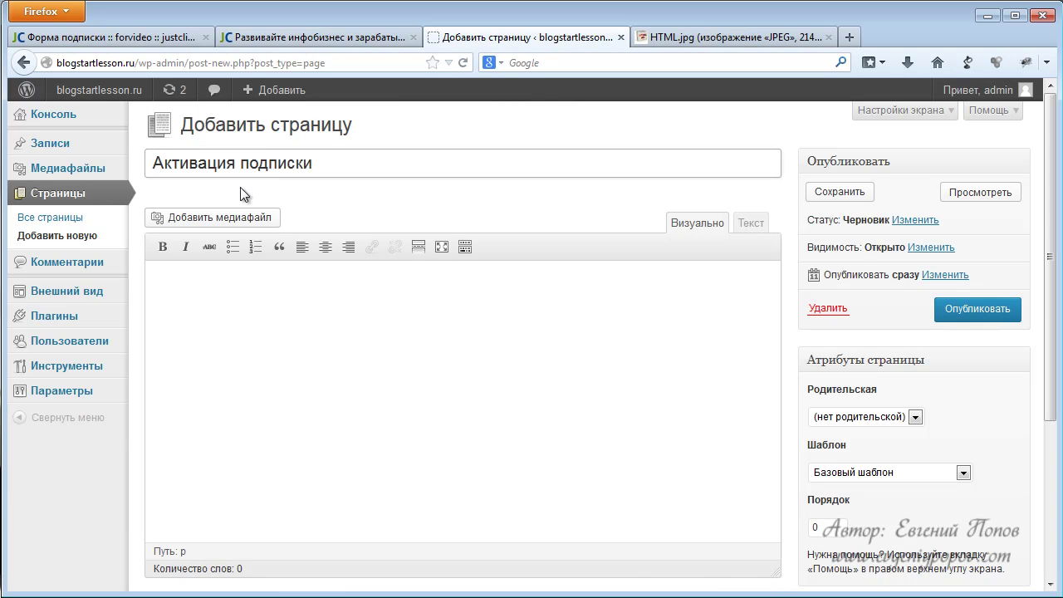
Enter "Подтвердите подписку" as the new page's body text and start a new paragraph below it.
{"action": "left_click", "coordinate": [213, 313]}
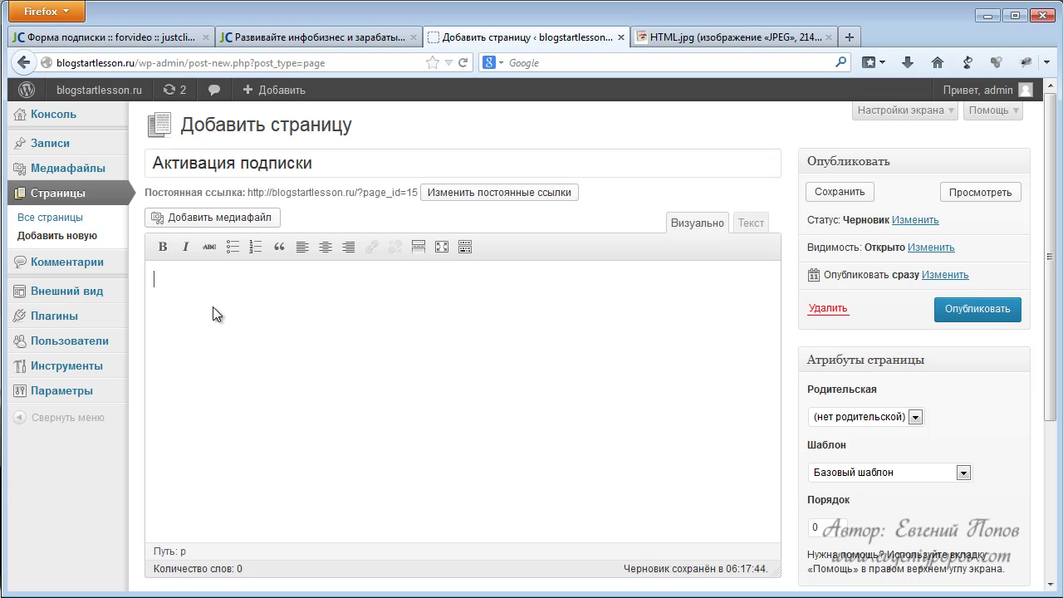
{"action": "type", "text": "Подтвердите подп"}
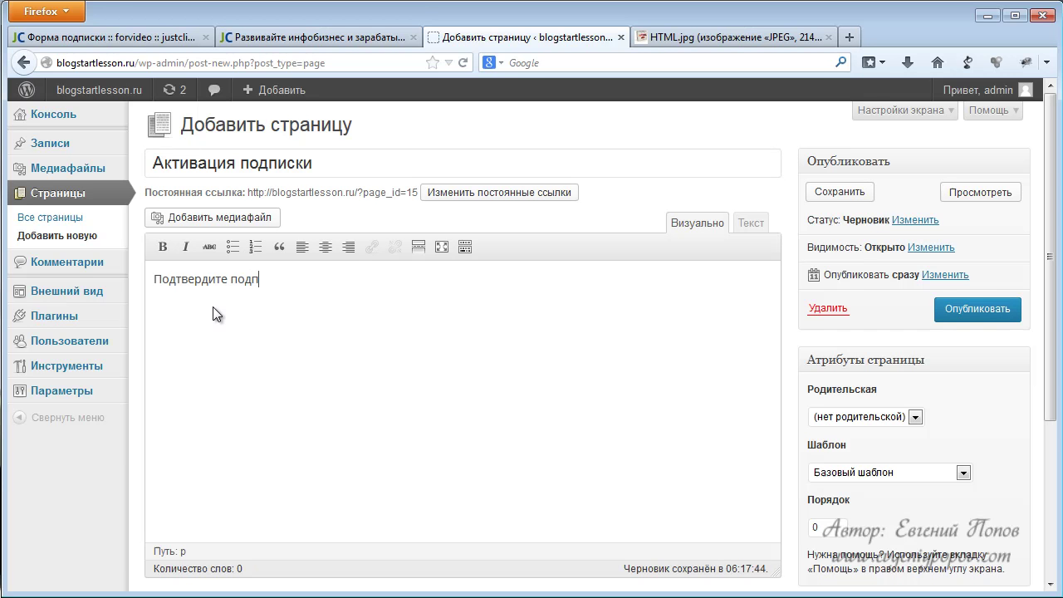
{"action": "type", "text": "иску"}
{"action": "key", "text": "Return"}
{"action": "scroll", "coordinate": [620, 300], "scroll_direction": "down", "scroll_amount": 1}
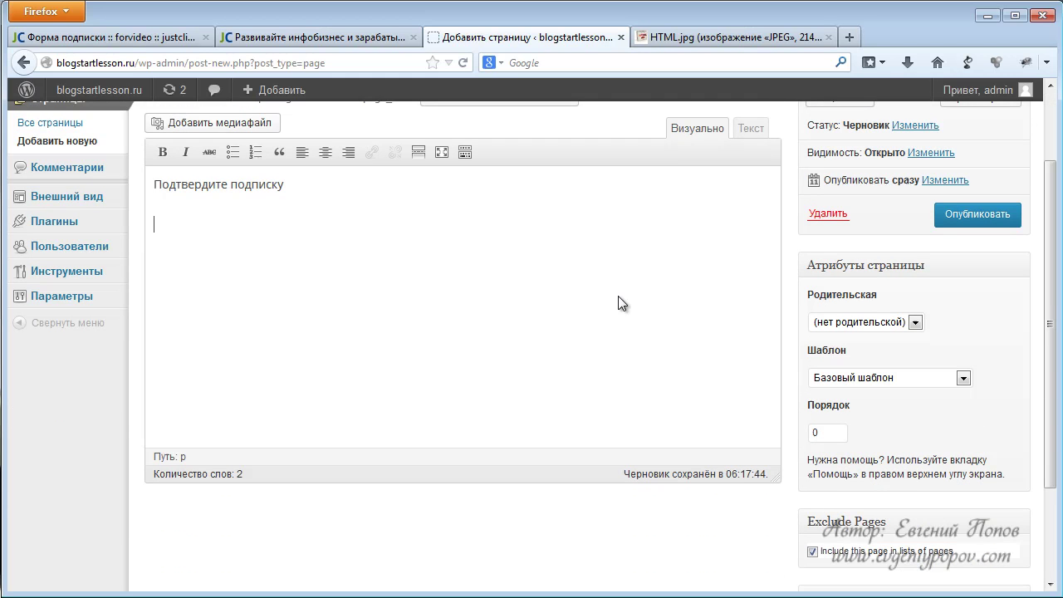
Exclude the "Активация подписки" page from the lists of pages and publish it.
{"action": "scroll", "coordinate": [786, 517], "scroll_direction": "down", "scroll_amount": 1}
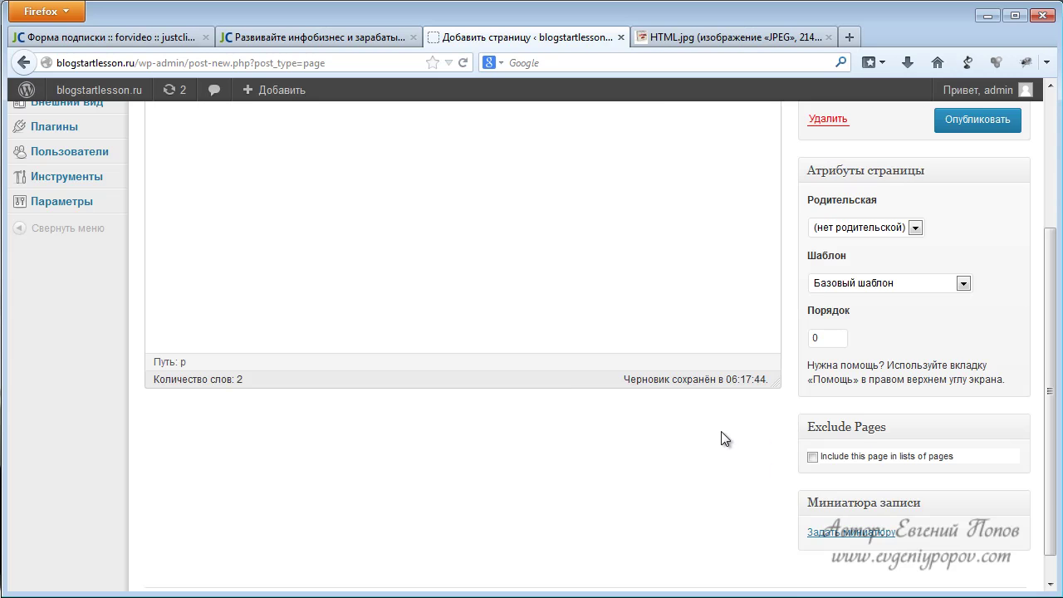
{"action": "scroll", "coordinate": [722, 433], "scroll_direction": "up", "scroll_amount": 4}
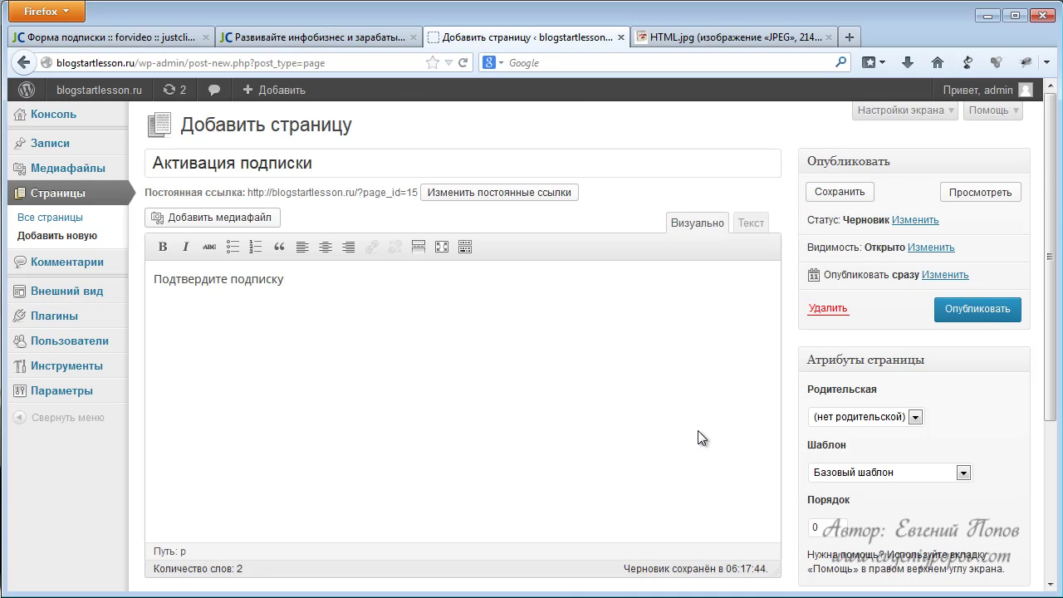
{"action": "left_click", "coordinate": [977, 311]}
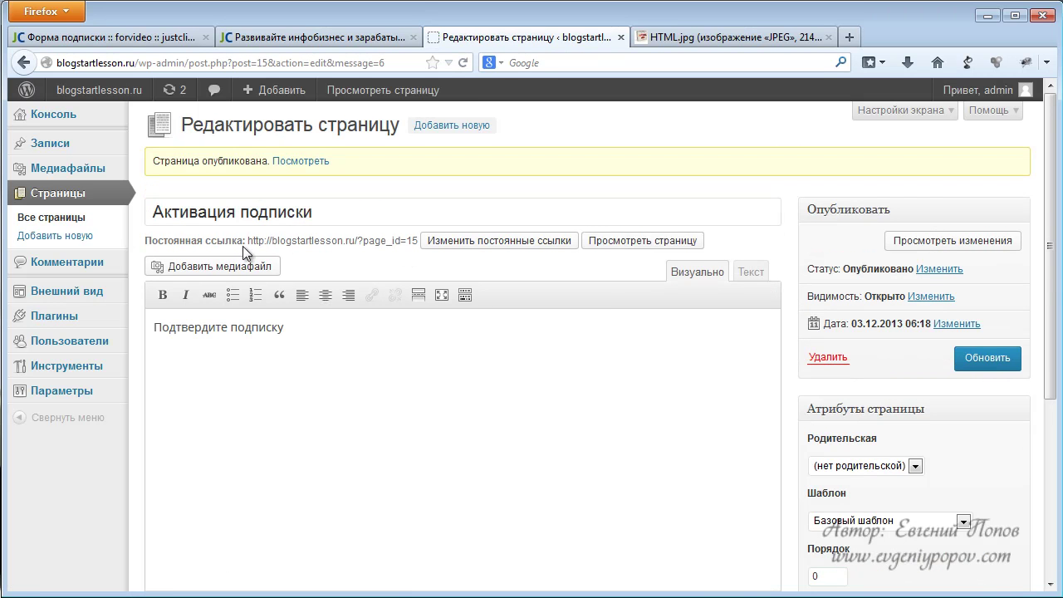
Copy the published page's permalink and set the JustClick form's "URL после подписки" to blogstartlesson.ru/?page_id=15.
{"action": "left_click_drag", "start_coordinate": [249, 241], "coordinate": [391, 247]}
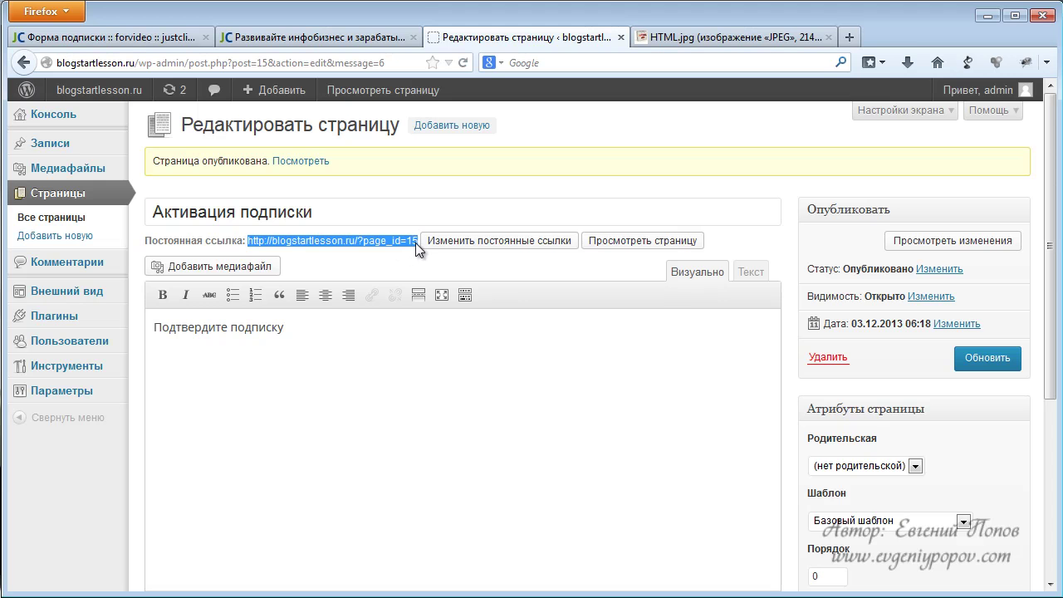
{"action": "left_click", "coordinate": [359, 37]}
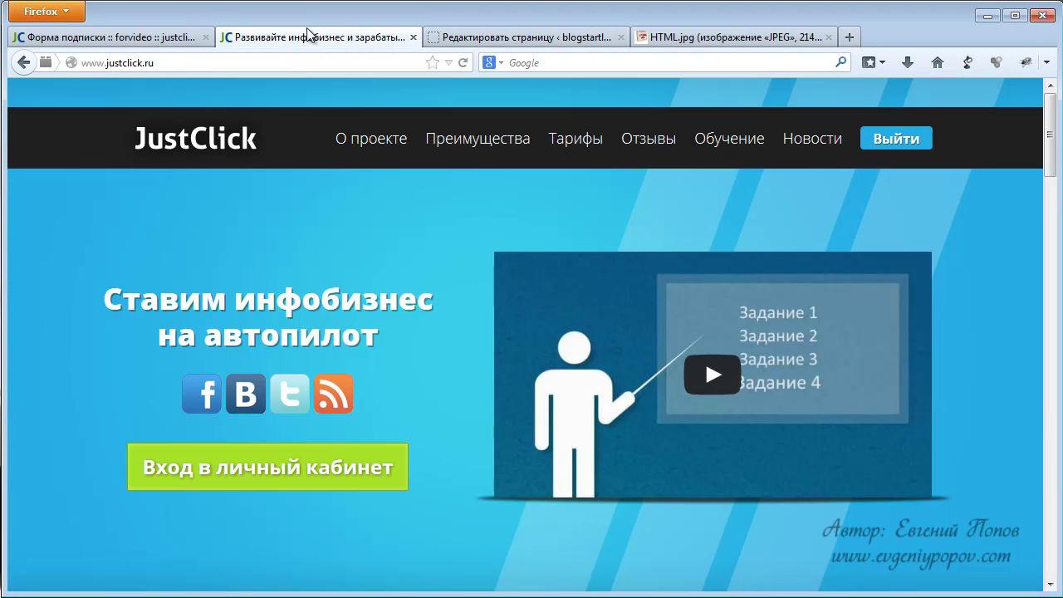
{"action": "left_click", "coordinate": [160, 37]}
{"action": "left_click", "coordinate": [372, 220]}
{"action": "type", "text": "http://blogstartlesson.ru/?page_id=15"}
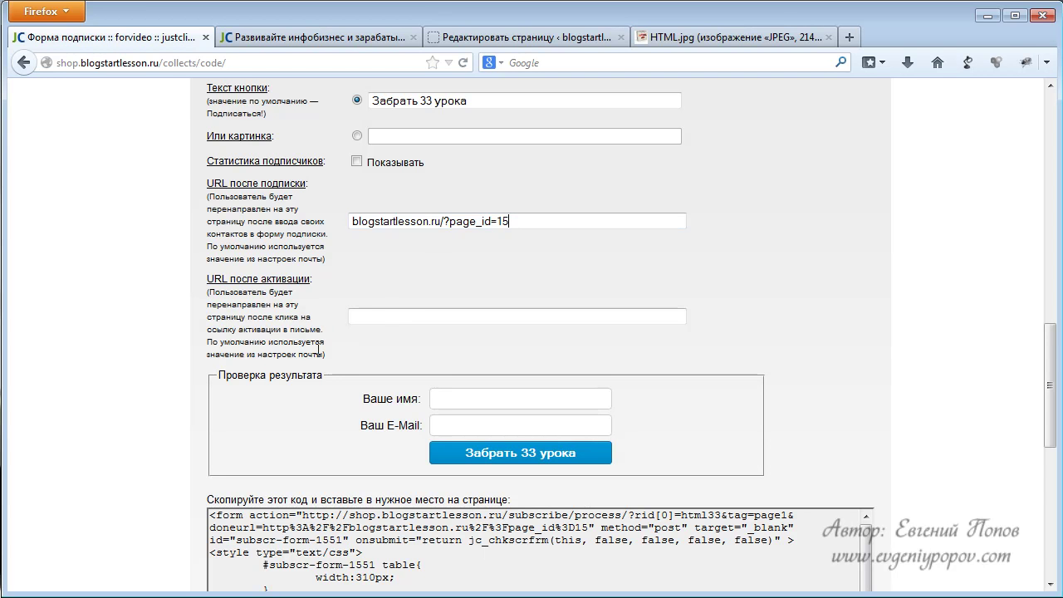
{"action": "left_click", "coordinate": [370, 315]}
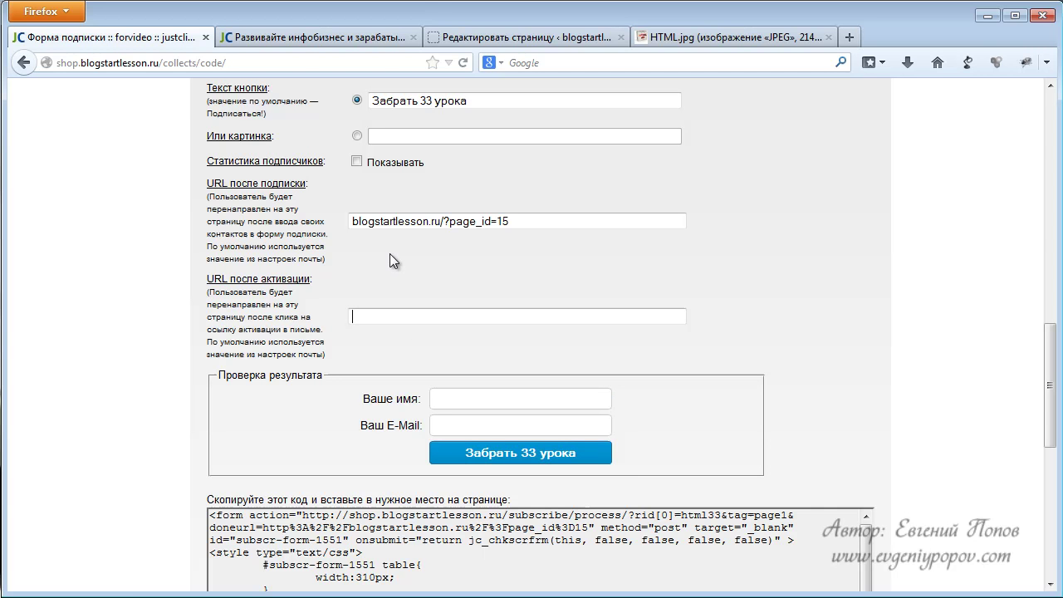
Switch to WordPress and add a page titled "Скачать курс HTML (33 видеоурока)" with the body text "Спасибо за подписку!".
{"action": "left_click", "coordinate": [453, 41]}
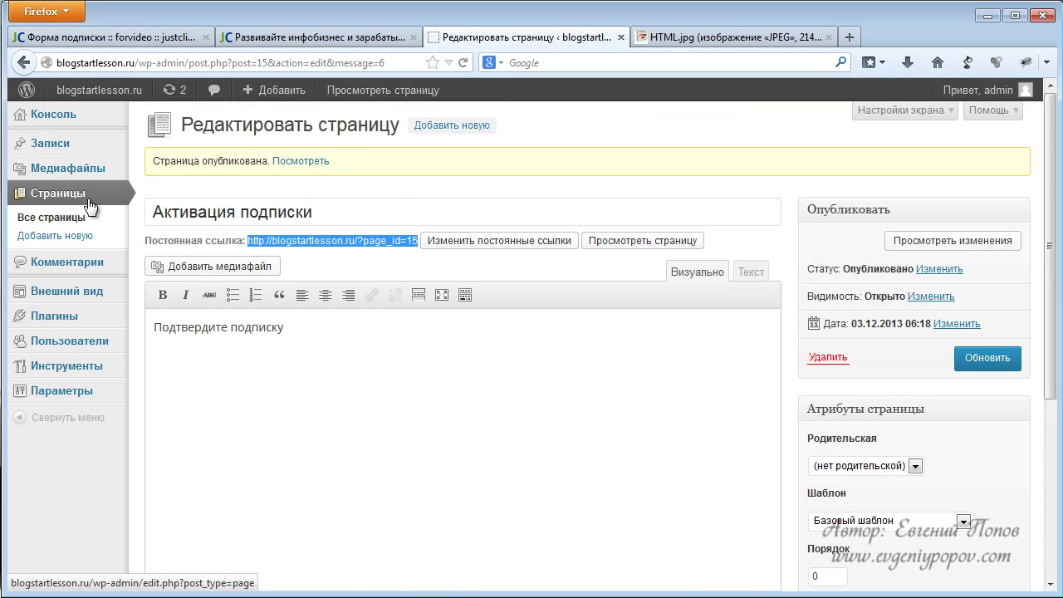
{"action": "left_click", "coordinate": [281, 93]}
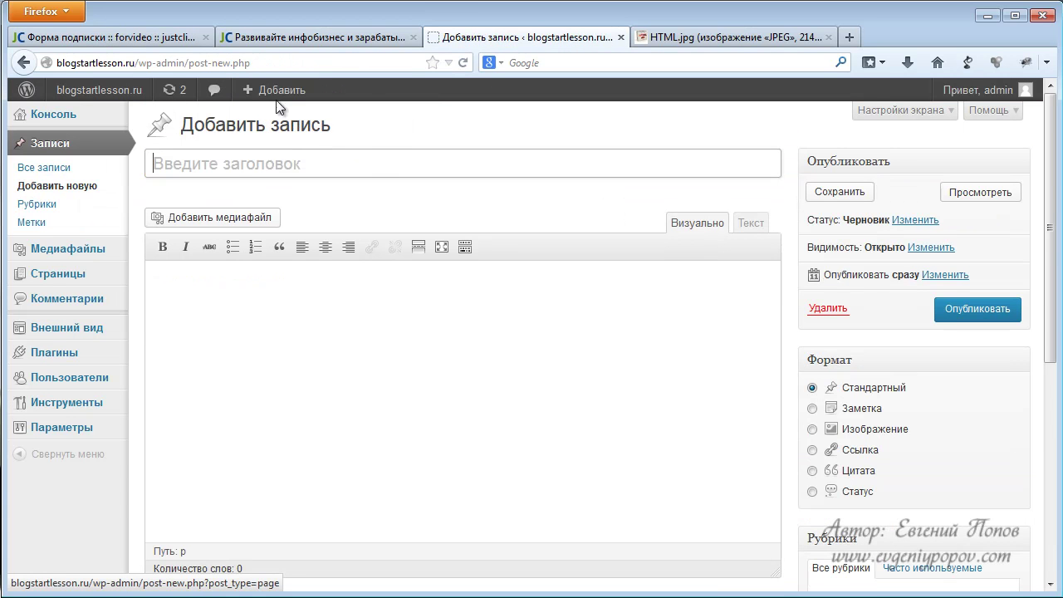
{"action": "mouse_move", "coordinate": [270, 94]}
{"action": "left_click", "coordinate": [272, 160]}
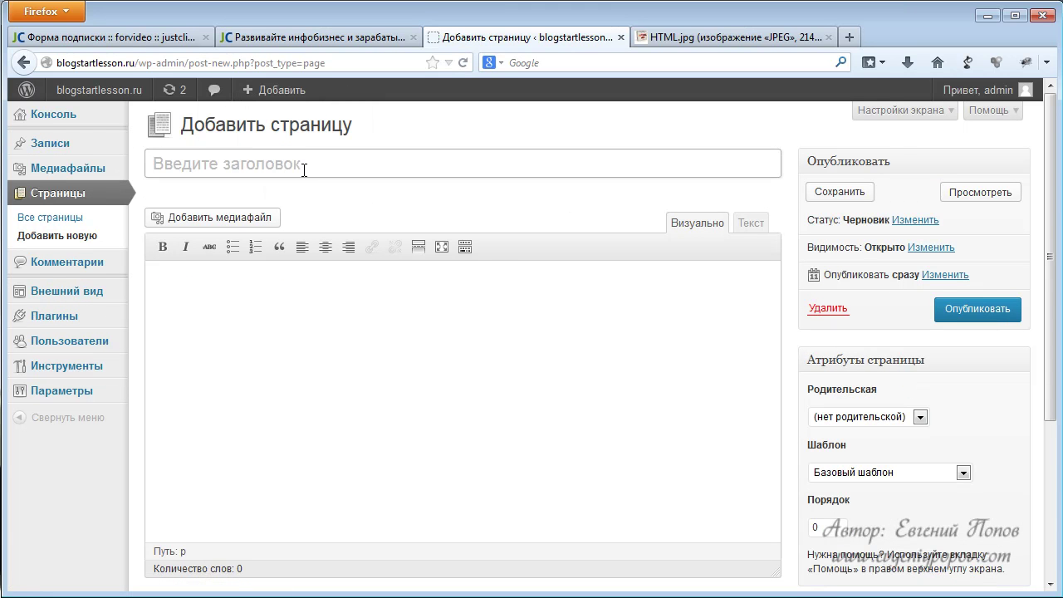
{"action": "type", "text": "Скачать курс HTML"}
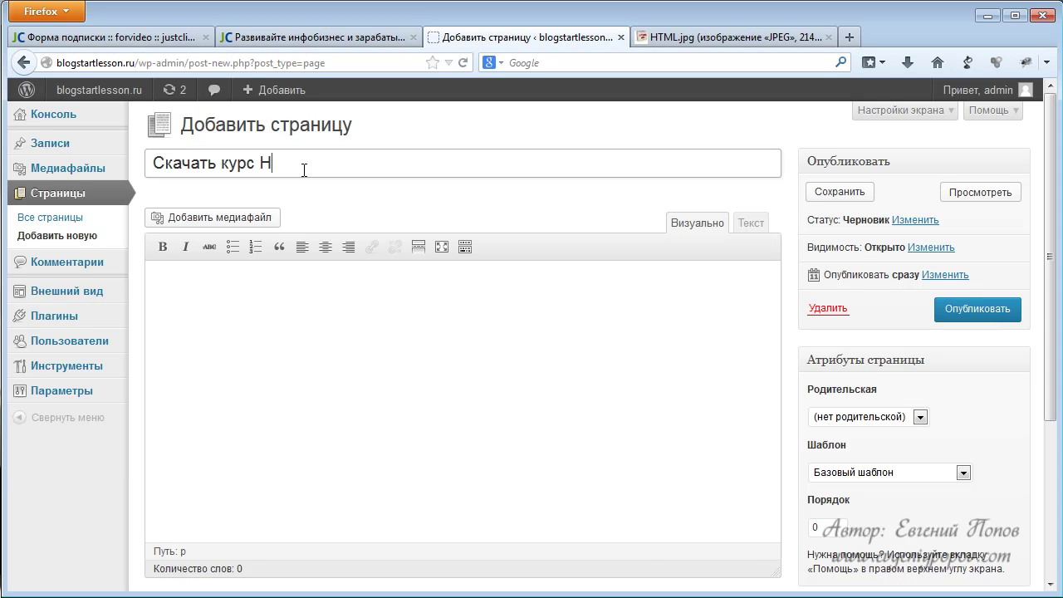
{"action": "type", "text": "(33 видеоурока)"}
{"action": "left_click", "coordinate": [317, 306]}
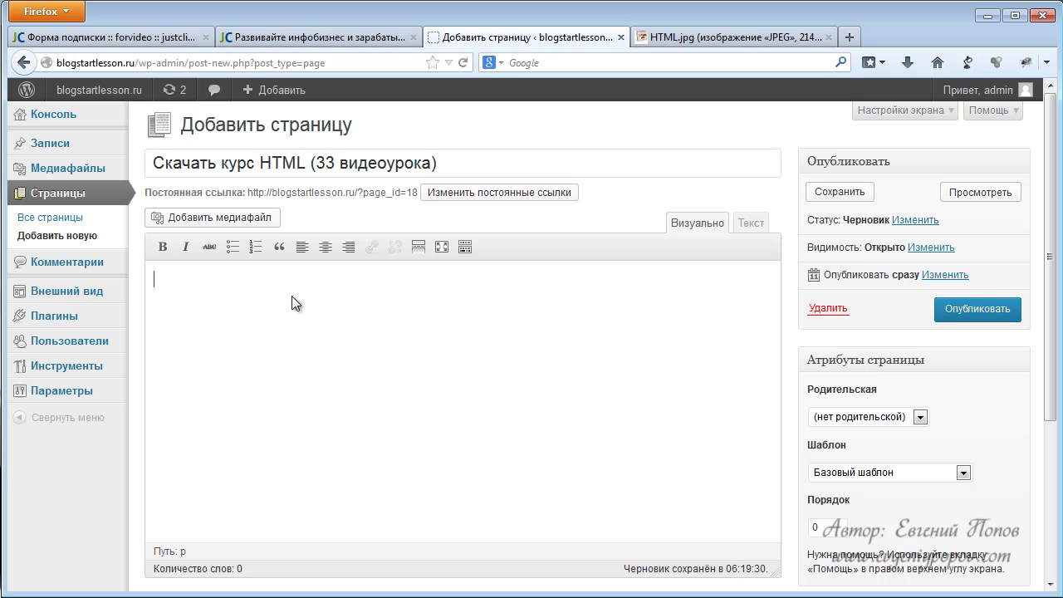
{"action": "type", "text": "Спасибо за подписку!"}
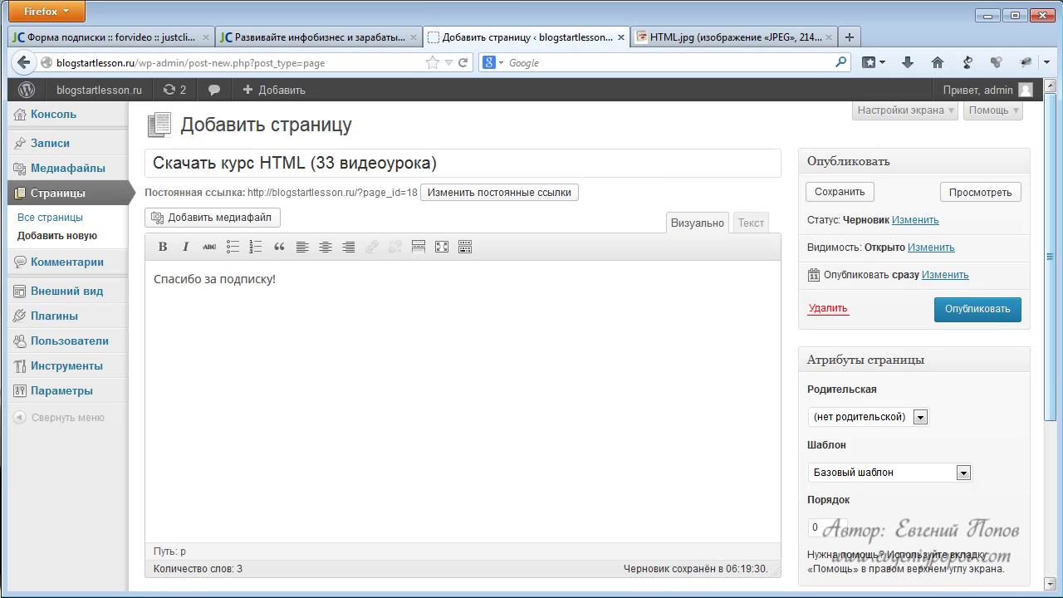
Switch to Evernote, copy the download link from the note "Ссылка на закачку курса по HTML", and return to WordPress.
{"action": "key", "text": "alt+Tab"}
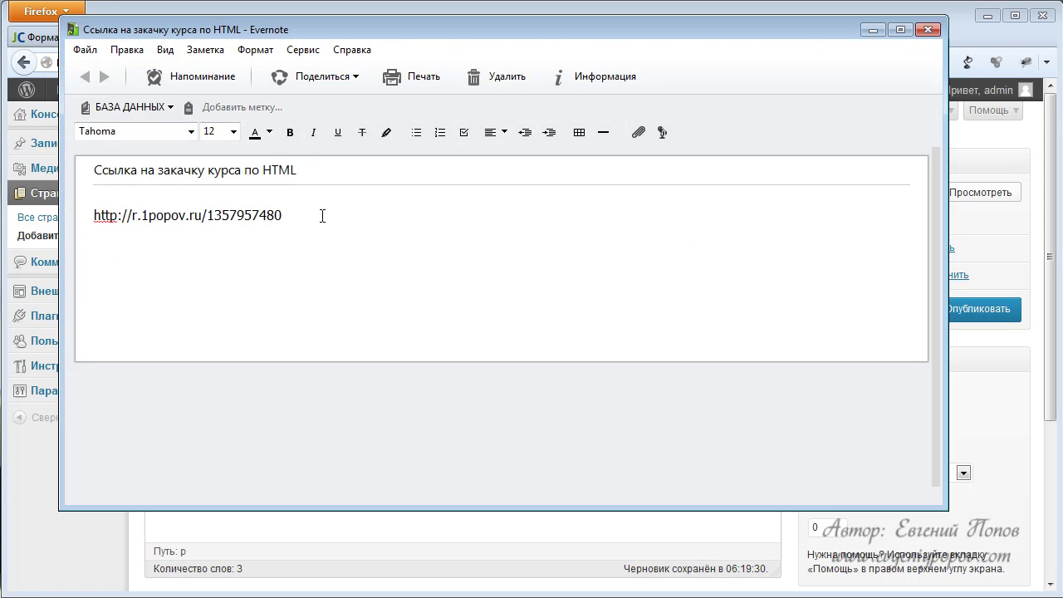
{"action": "left_click_drag", "start_coordinate": [323, 216], "coordinate": [94, 211]}
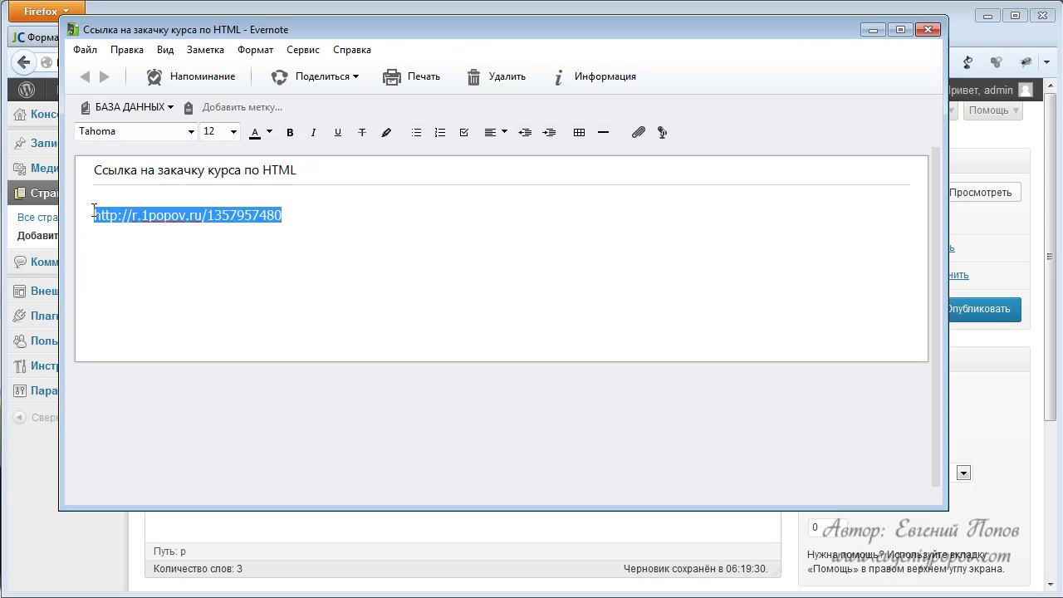
{"action": "left_click", "coordinate": [871, 31]}
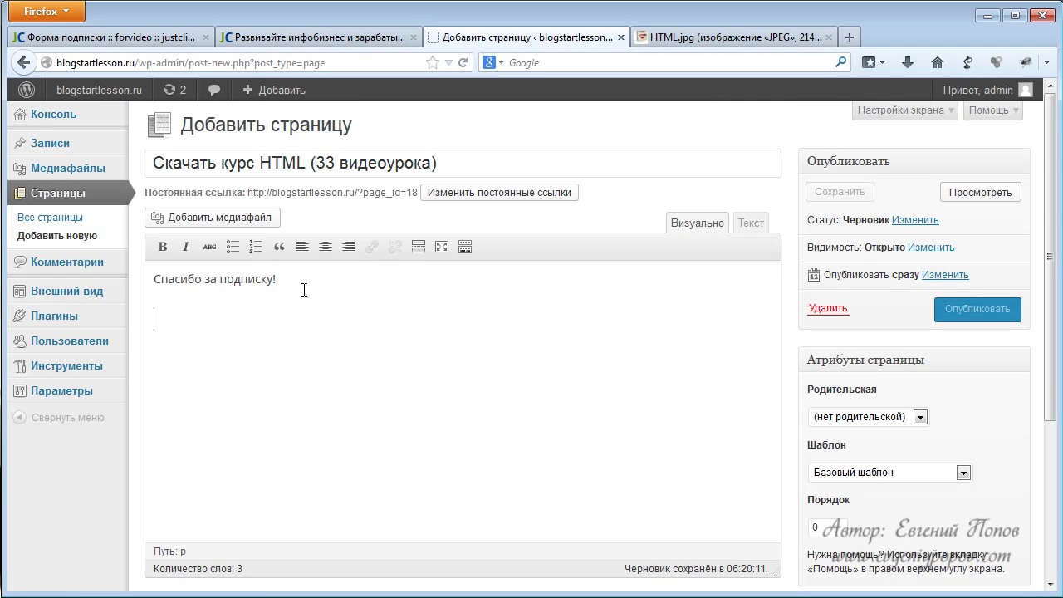
{"action": "key", "text": "Return"}
{"action": "type", "text": "Ссылка на закачку курса"}
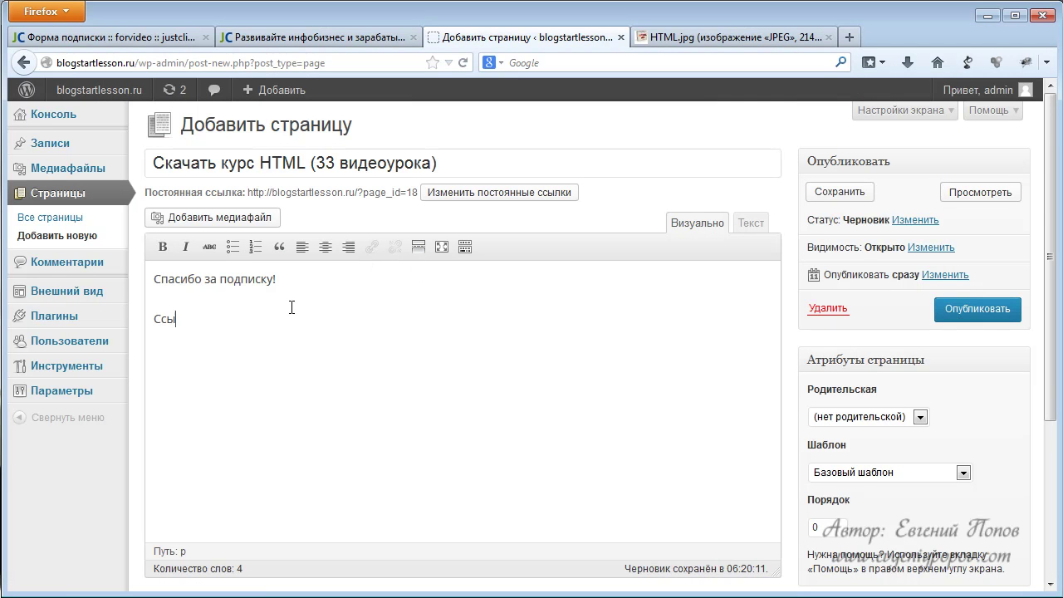
{"action": "left_click_drag", "start_coordinate": [149, 347], "coordinate": [151, 320]}
{"action": "key", "text": "ctrl+c"}
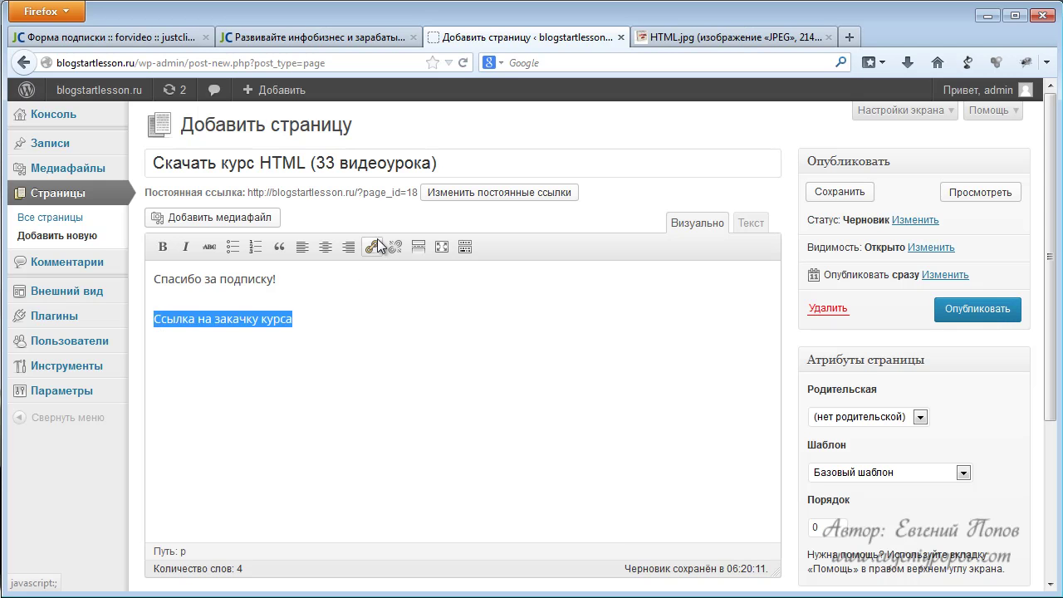
{"action": "left_click", "coordinate": [373, 245]}
{"action": "key", "text": "ctrl+v"}
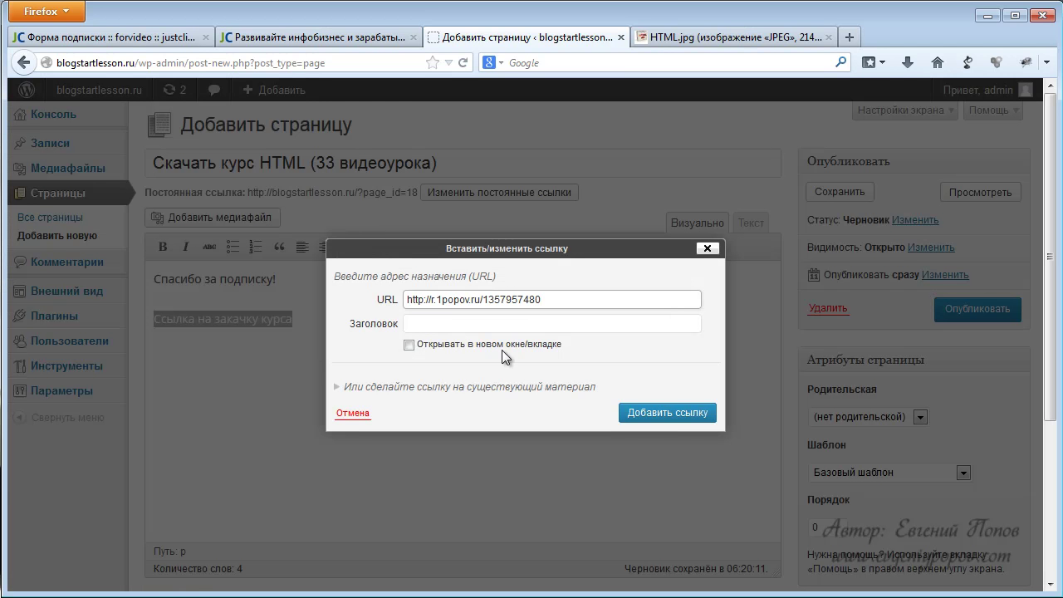
{"action": "left_click", "coordinate": [641, 415]}
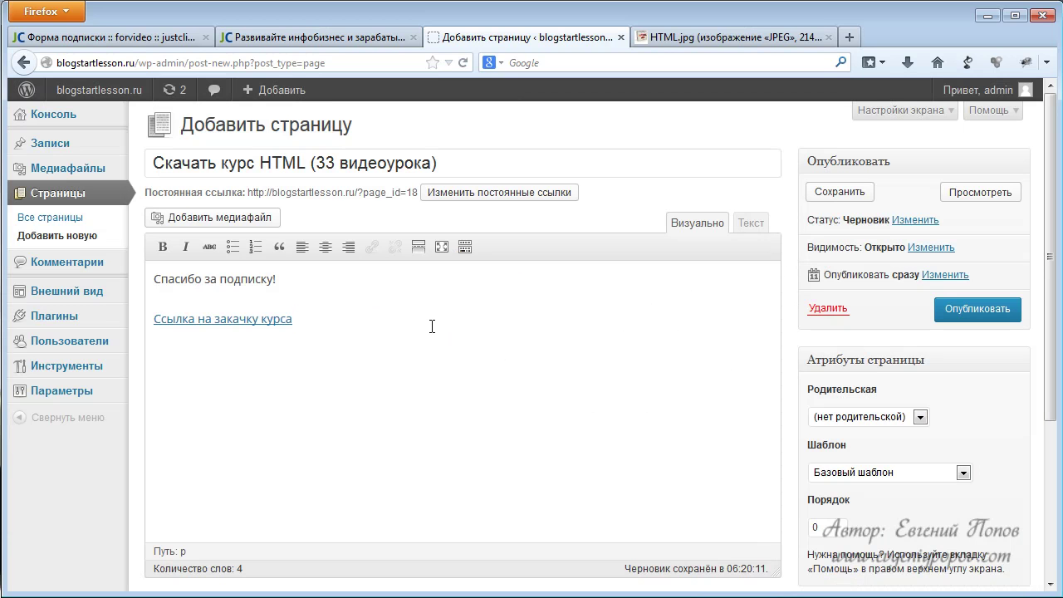
{"action": "left_click", "coordinate": [277, 292]}
{"action": "key", "text": "Return"}
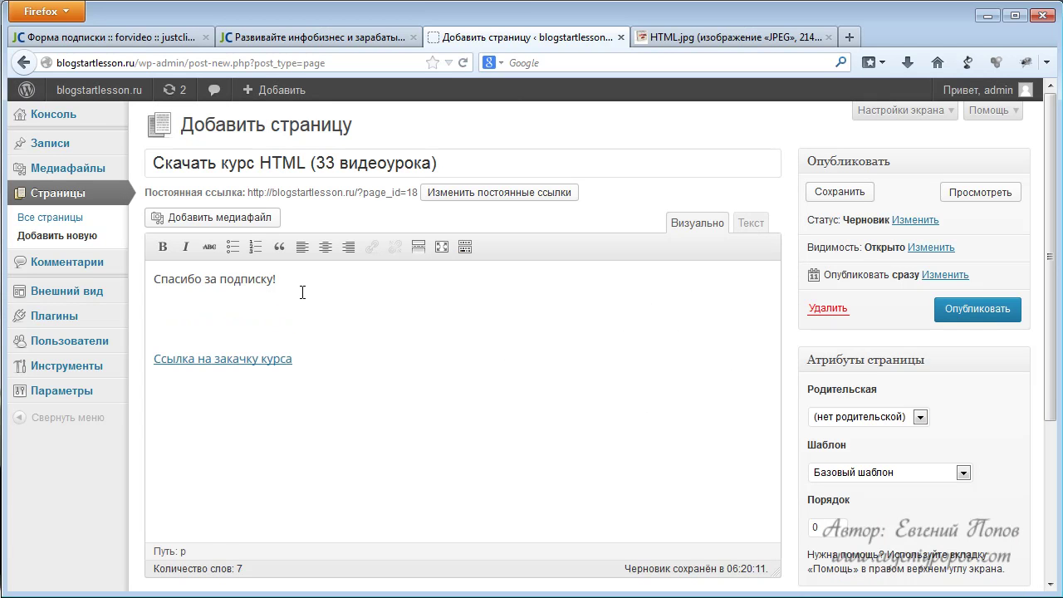
{"action": "left_click", "coordinate": [244, 218]}
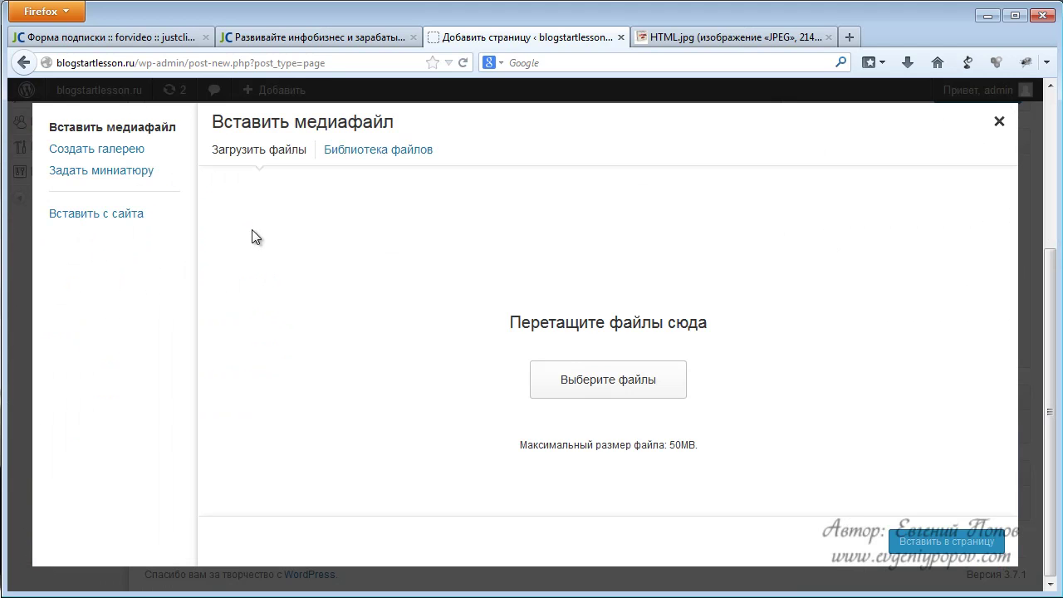
{"action": "left_click", "coordinate": [97, 216]}
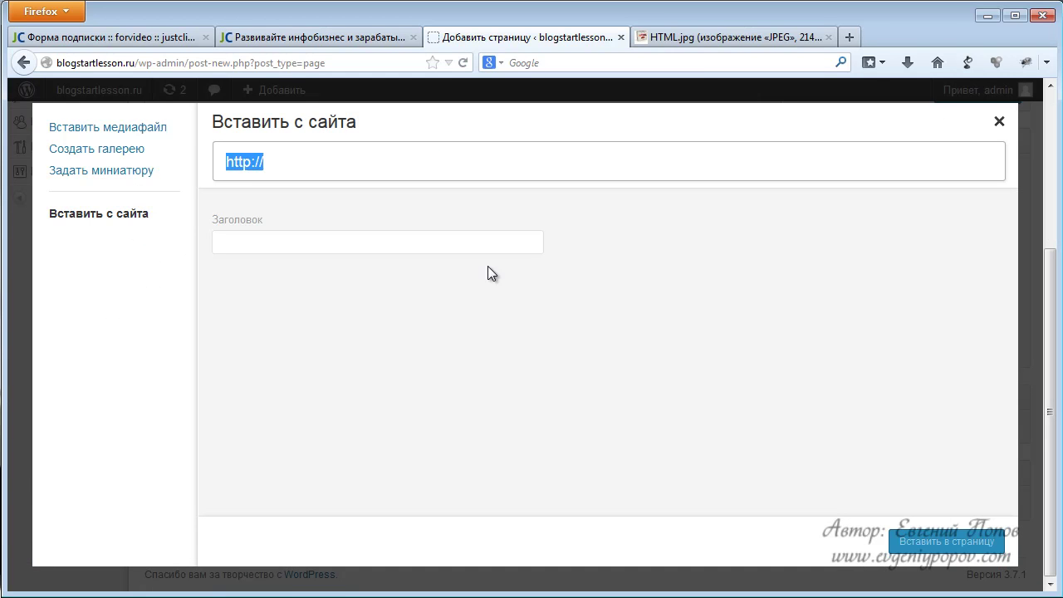
{"action": "left_click", "coordinate": [707, 39]}
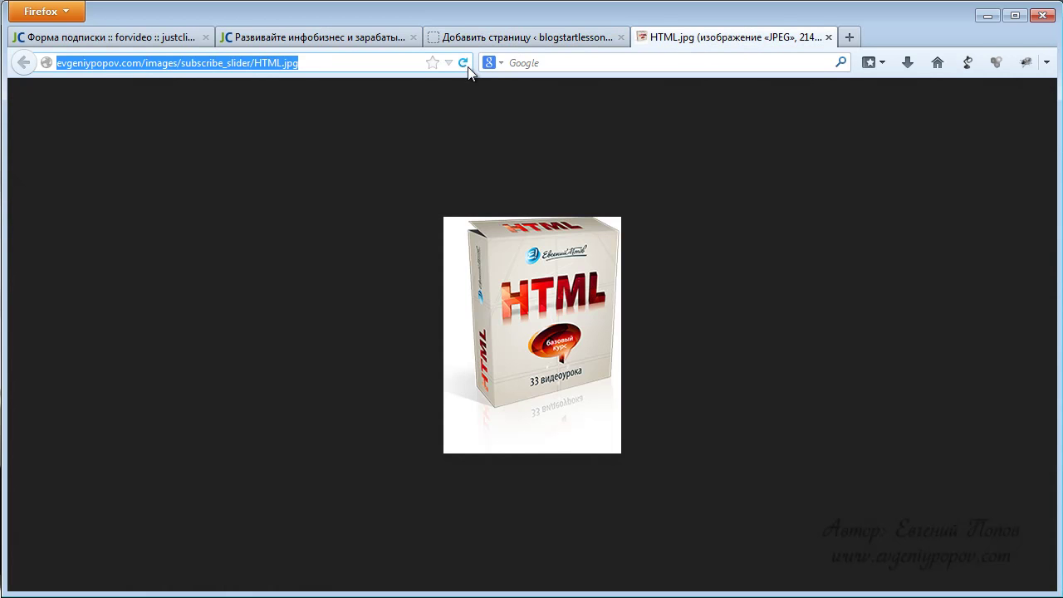
{"action": "left_click", "coordinate": [468, 34]}
{"action": "type", "text": "http://evgeniypopov.com/images/subscribe_slider/HTML.jpg"}
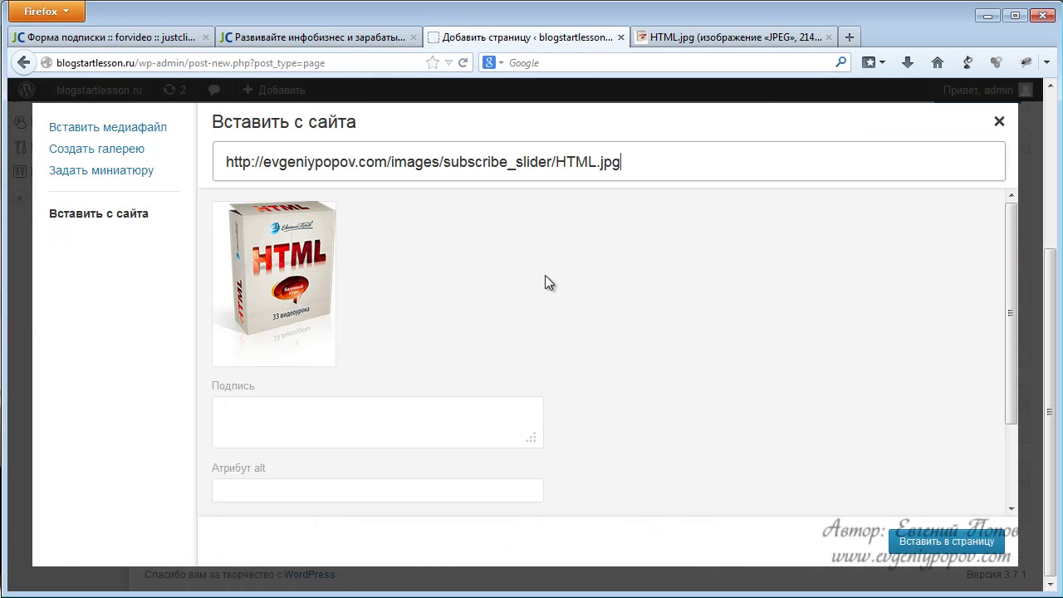
{"action": "left_click", "coordinate": [920, 548]}
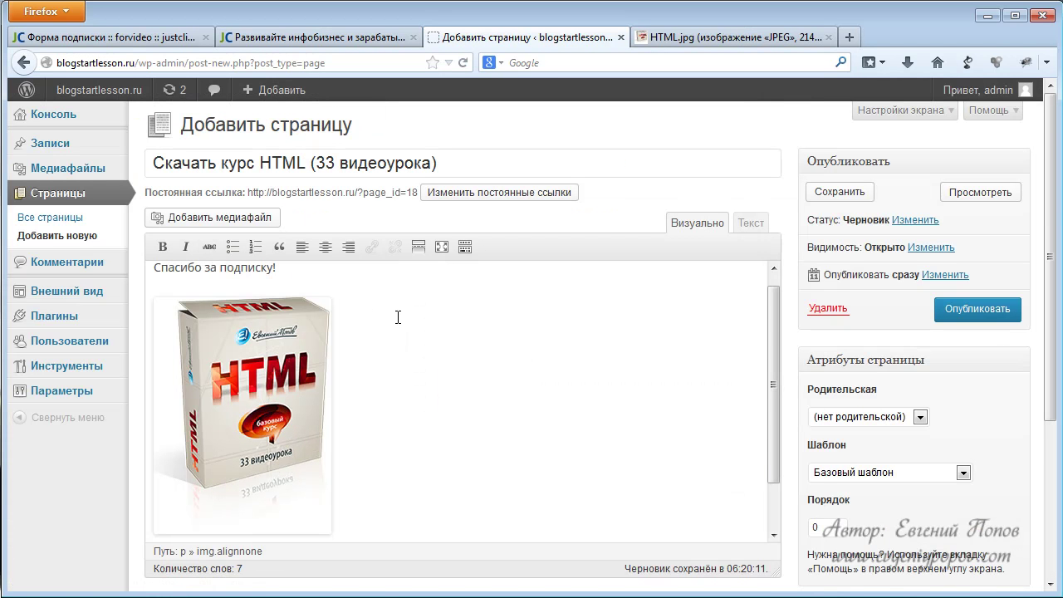
{"action": "key", "text": "Return"}
{"action": "key", "text": "ctrl+v"}
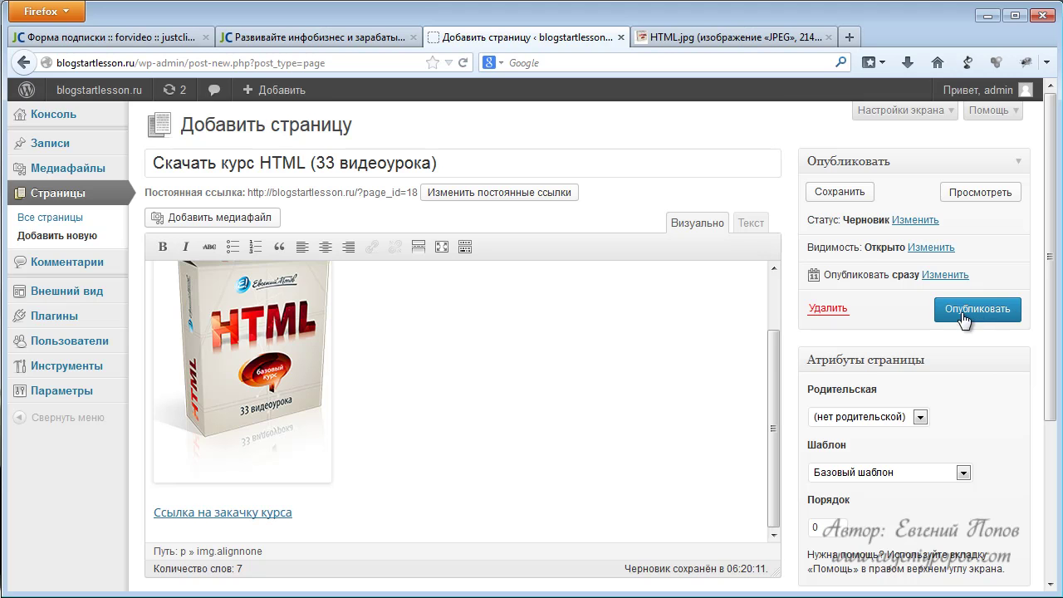
Exclude the "Скачать курс HTML (33 видеоурока)" page from the lists of pages and publish it.
{"action": "scroll", "coordinate": [938, 413], "scroll_direction": "down", "scroll_amount": 1}
{"action": "scroll", "coordinate": [826, 484], "scroll_direction": "down", "scroll_amount": 2}
{"action": "scroll", "coordinate": [823, 470], "scroll_direction": "up", "scroll_amount": 3}
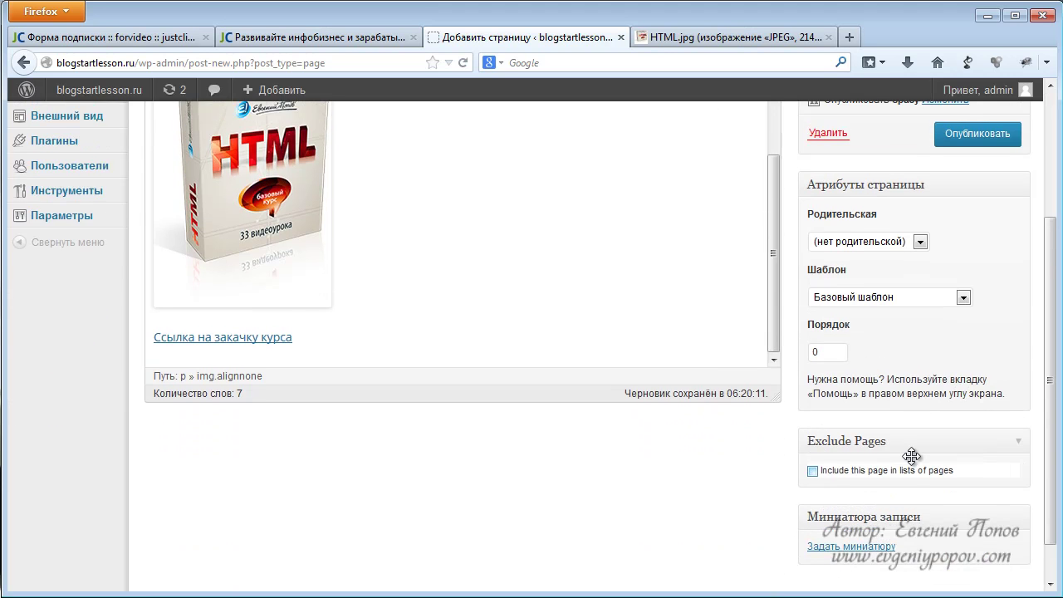
{"action": "left_click", "coordinate": [974, 307]}
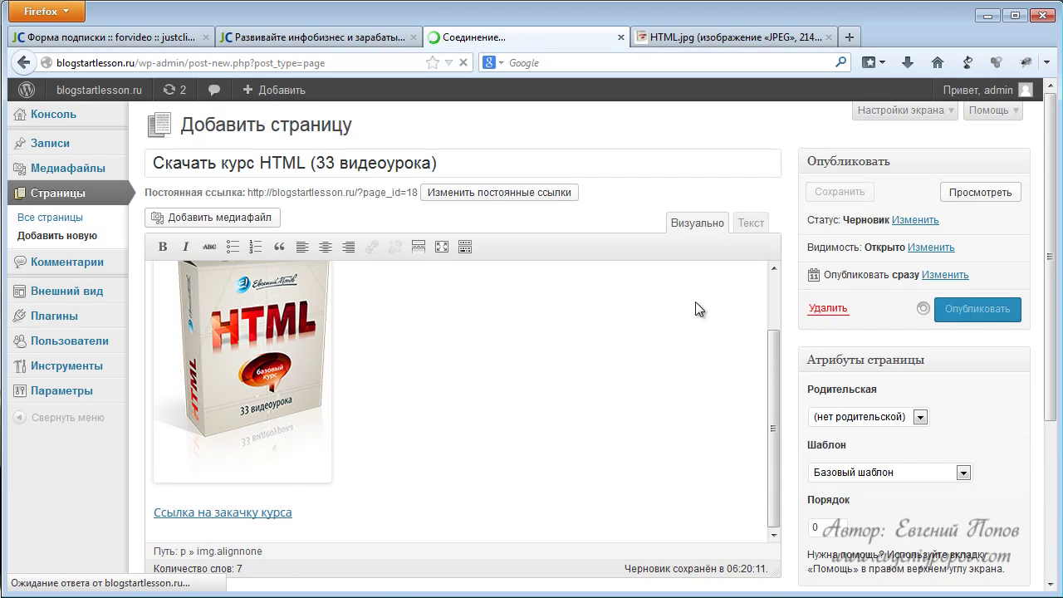
Copy the download page's permalink and set the JustClick form's "URL после активации" to blogstartlesson.ru/?page_id=18.
{"action": "left_click_drag", "start_coordinate": [420, 240], "coordinate": [255, 242]}
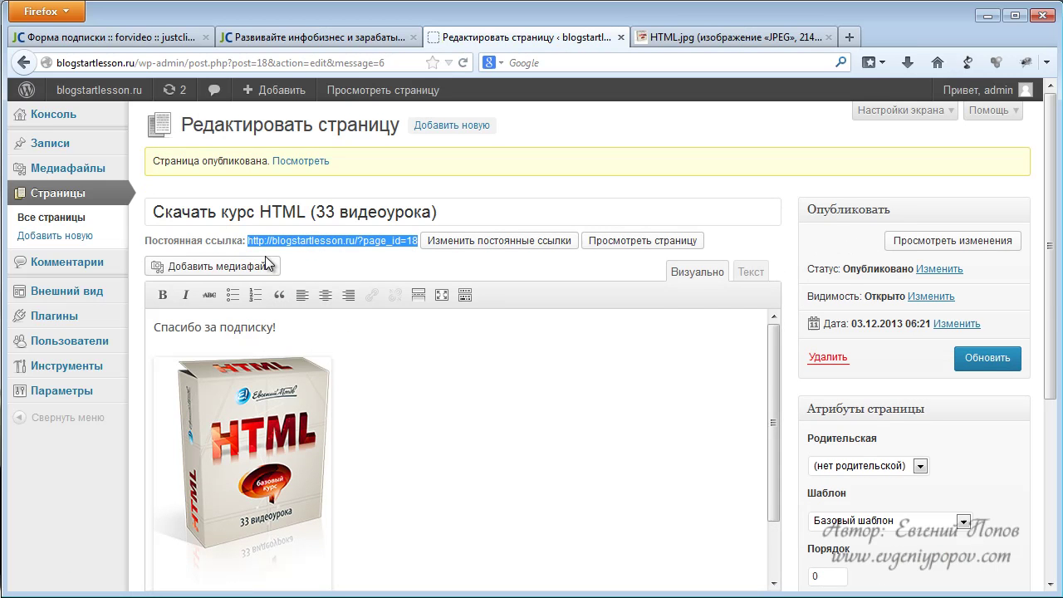
{"action": "left_click", "coordinate": [241, 39]}
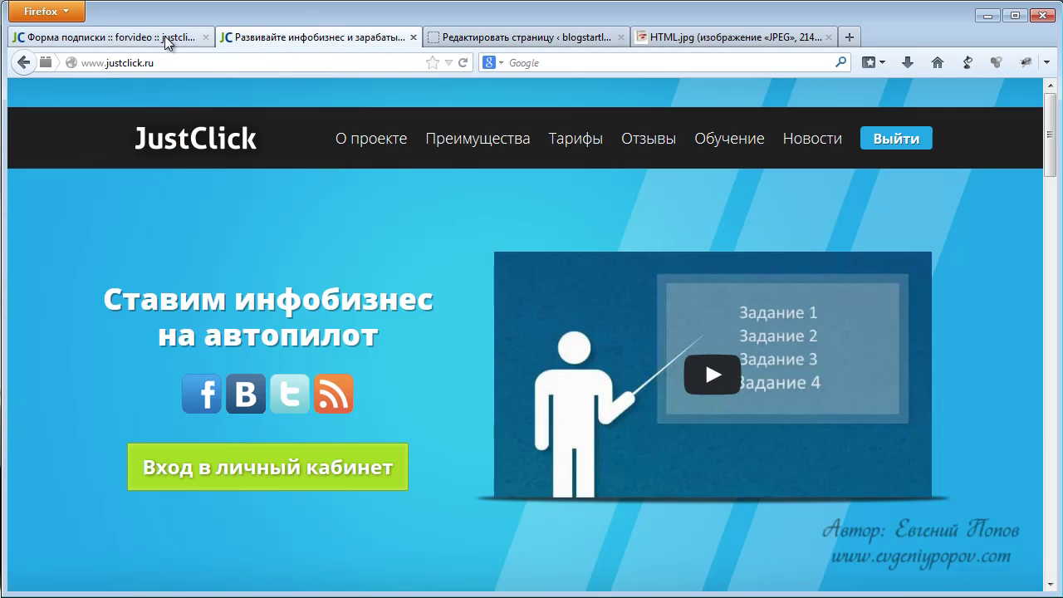
{"action": "left_click", "coordinate": [164, 36]}
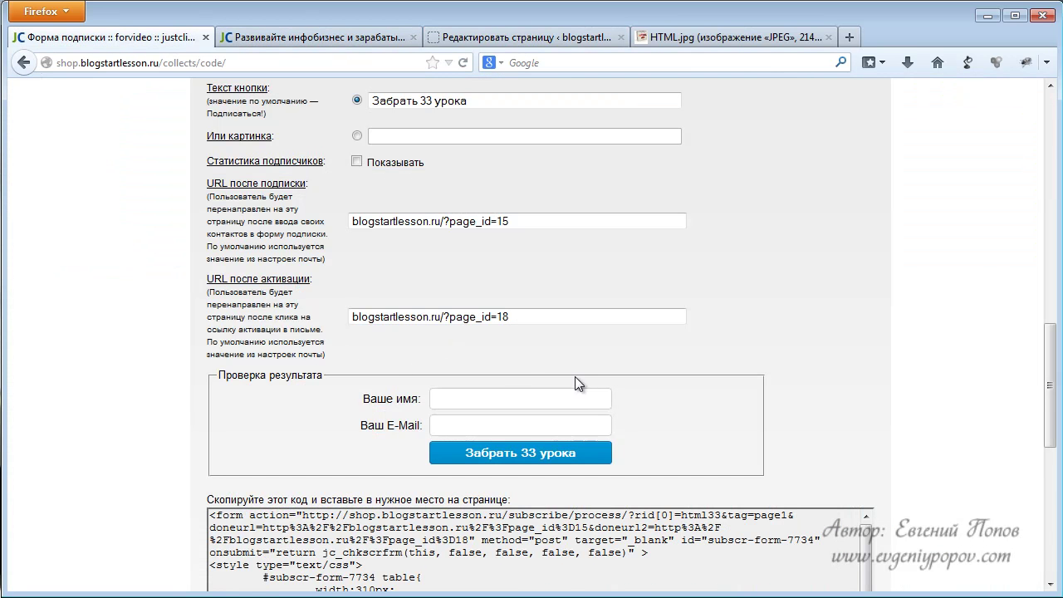
Look through the generated subscription form code and return to the beginning of the form settings.
{"action": "scroll", "coordinate": [676, 385], "scroll_direction": "down", "scroll_amount": 3}
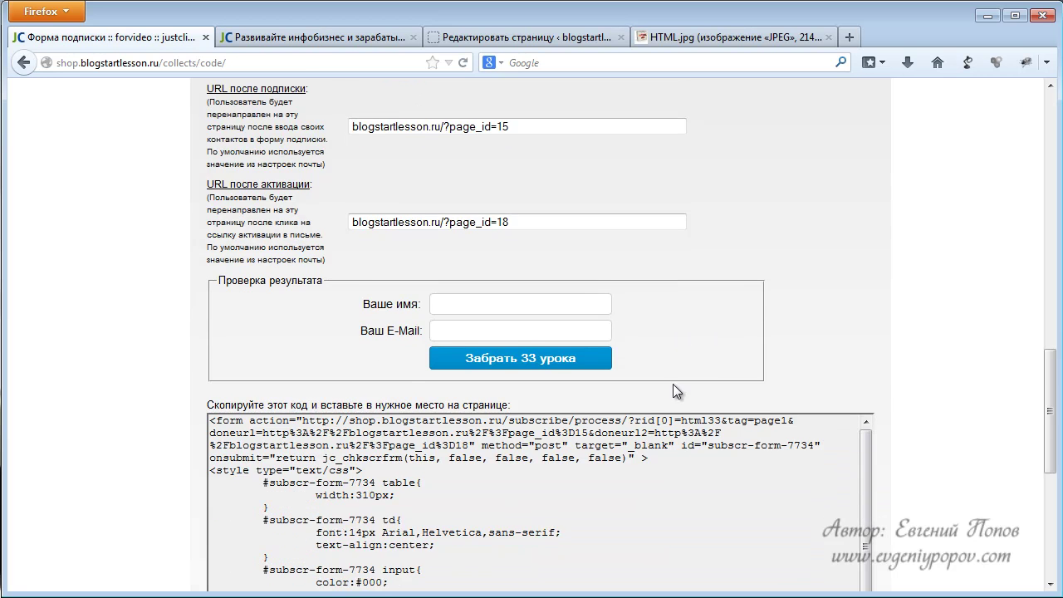
{"action": "scroll", "coordinate": [681, 386], "scroll_direction": "down", "scroll_amount": 4}
{"action": "scroll", "coordinate": [683, 378], "scroll_direction": "down", "scroll_amount": 6}
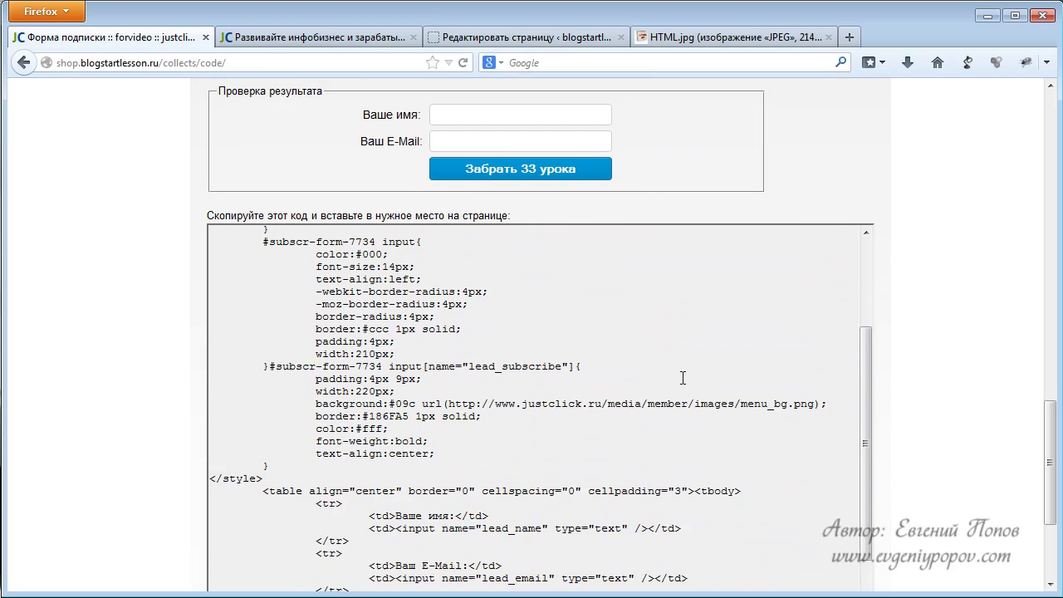
{"action": "scroll", "coordinate": [931, 394], "scroll_direction": "down", "scroll_amount": 3}
{"action": "scroll", "coordinate": [928, 396], "scroll_direction": "up", "scroll_amount": 20}
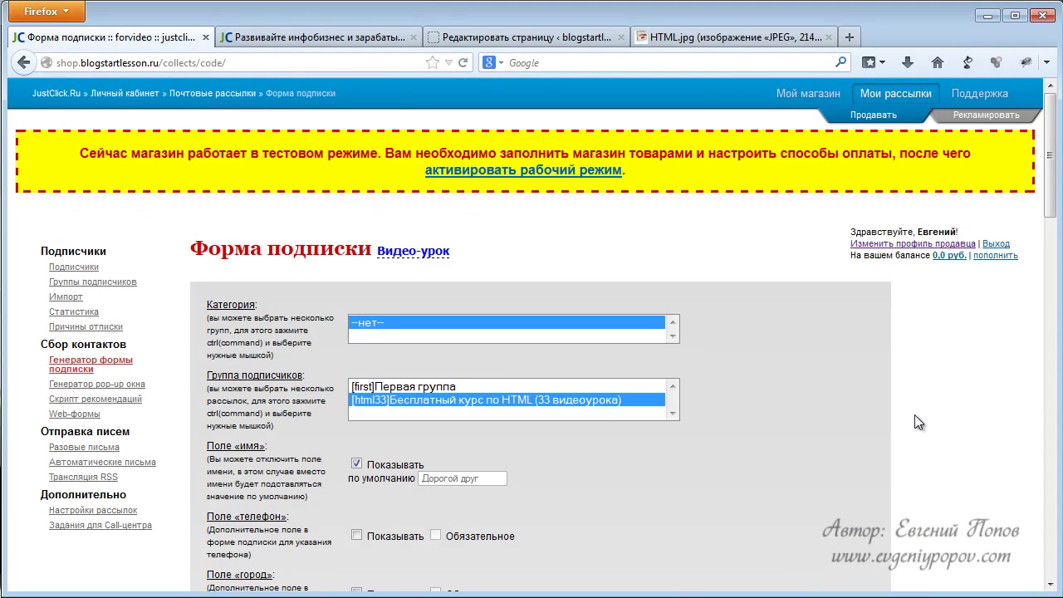
Select and copy the complete generated HTML code of the subscription form with the "Забрать 33 урока" button.
{"action": "scroll", "coordinate": [914, 415], "scroll_direction": "down", "scroll_amount": 2}
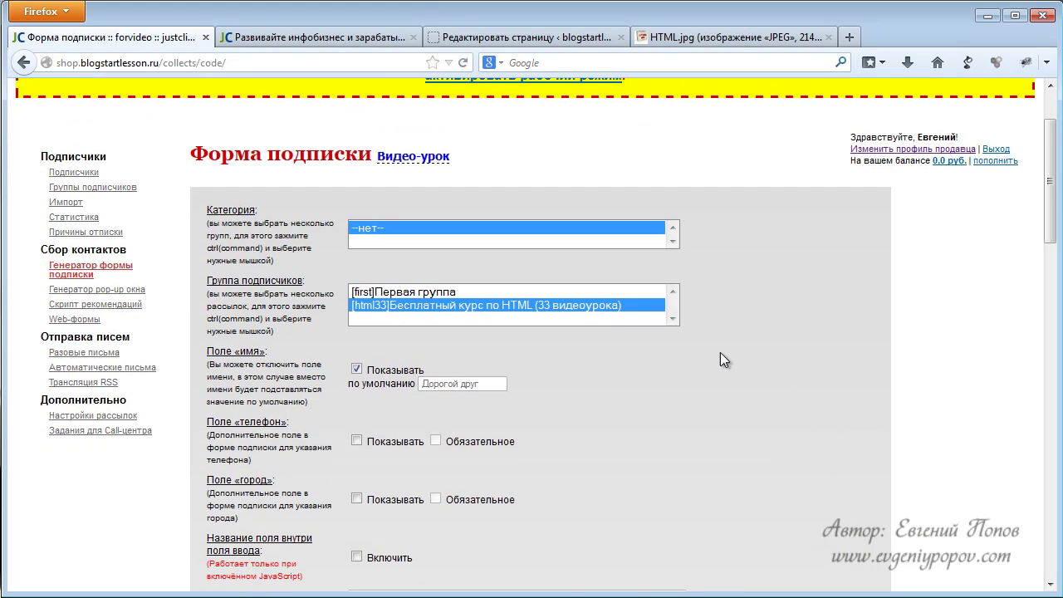
{"action": "scroll", "coordinate": [723, 357], "scroll_direction": "down", "scroll_amount": 16}
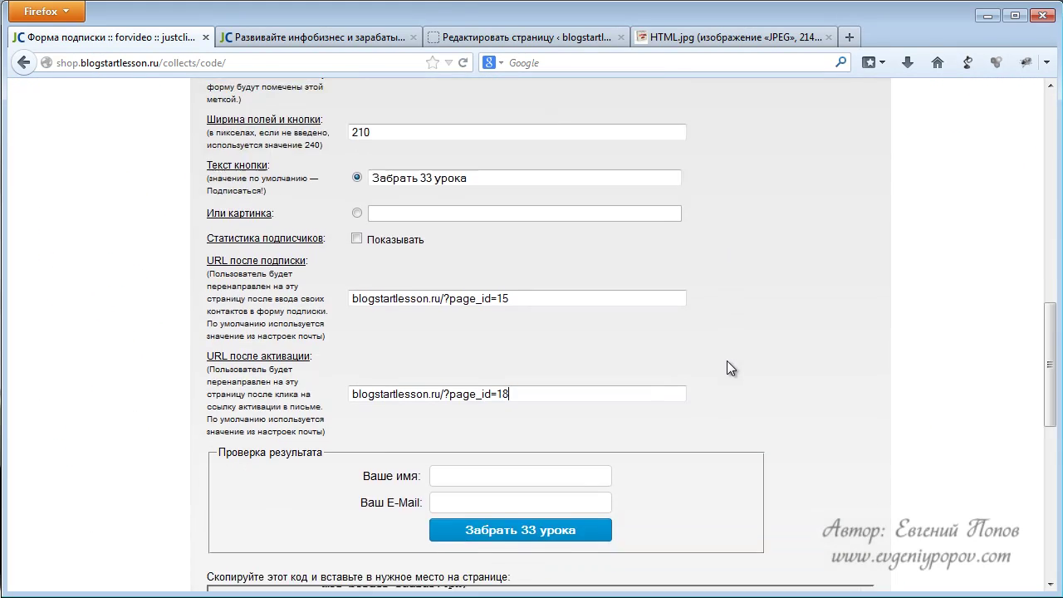
{"action": "scroll", "coordinate": [727, 360], "scroll_direction": "down", "scroll_amount": 5}
{"action": "left_click", "coordinate": [550, 348]}
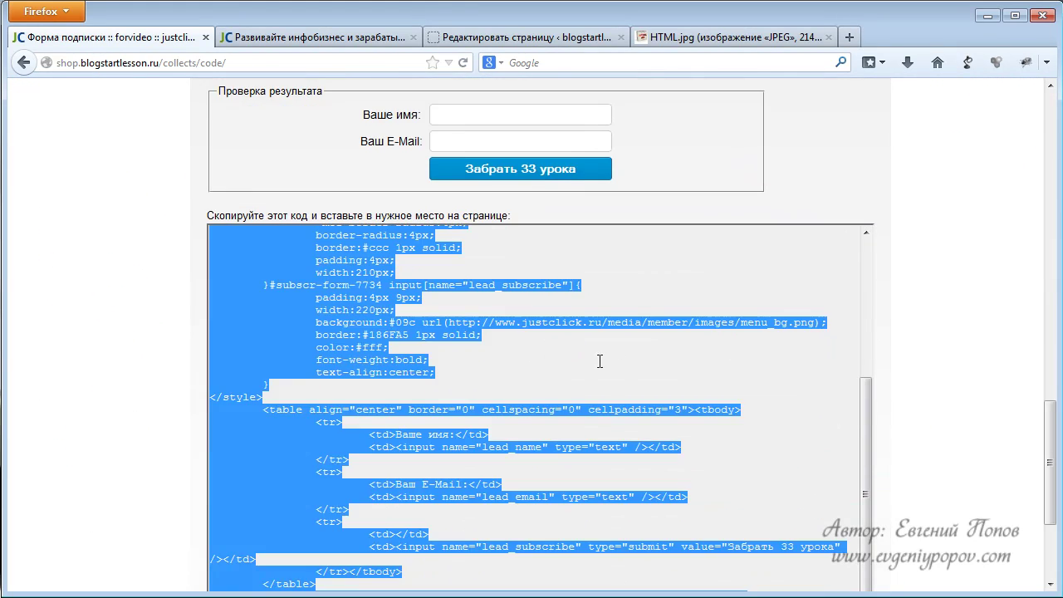
{"action": "scroll", "coordinate": [599, 362], "scroll_direction": "down", "scroll_amount": 4}
{"action": "right_click", "coordinate": [400, 258]}
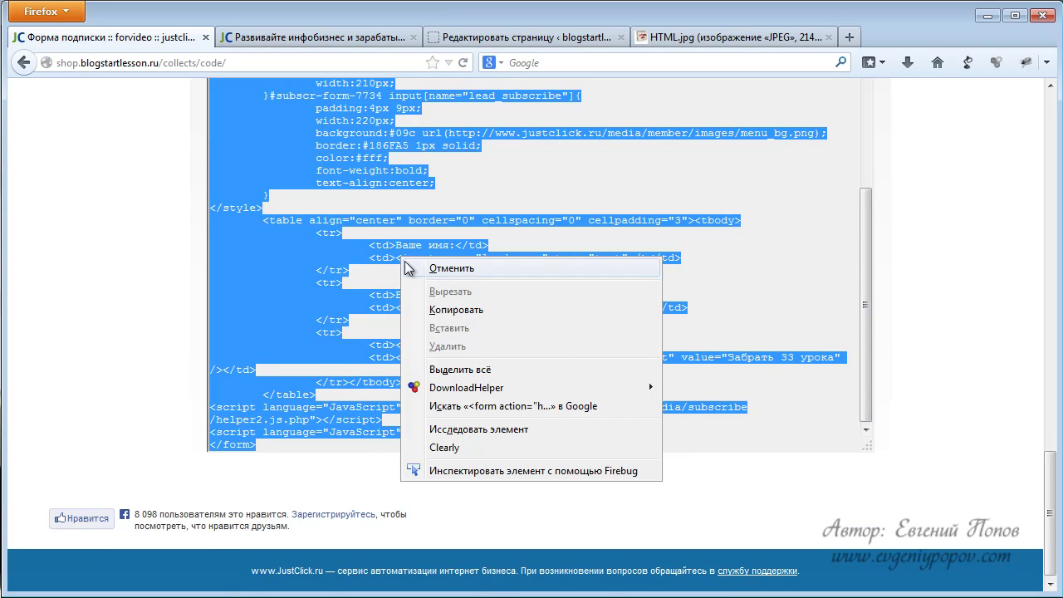
{"action": "left_click", "coordinate": [439, 306]}
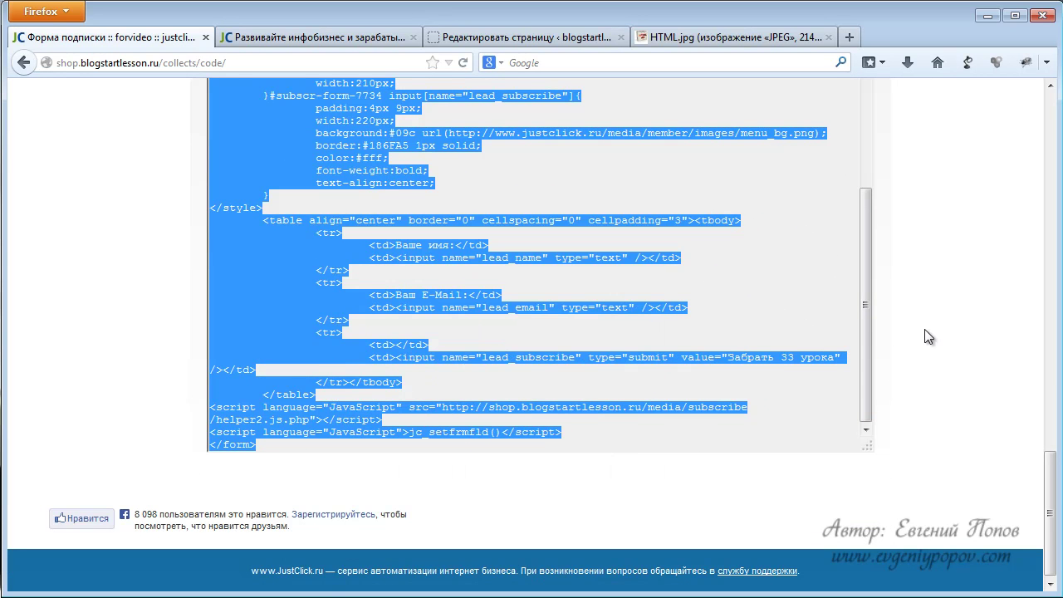
{"action": "scroll", "coordinate": [924, 329], "scroll_direction": "up", "scroll_amount": 10}
{"action": "scroll", "coordinate": [936, 346], "scroll_direction": "up", "scroll_amount": 8}
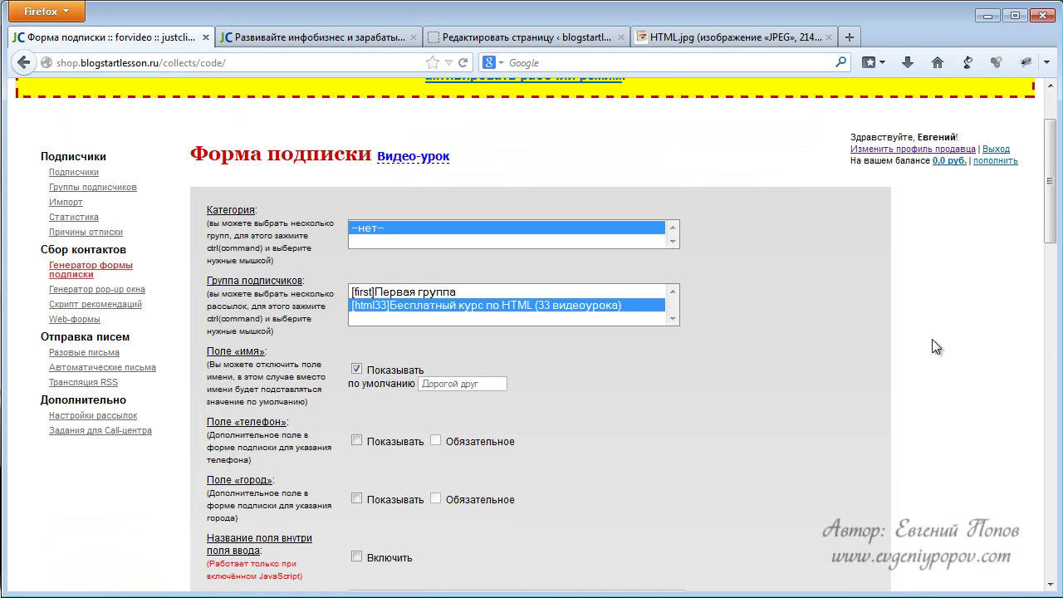